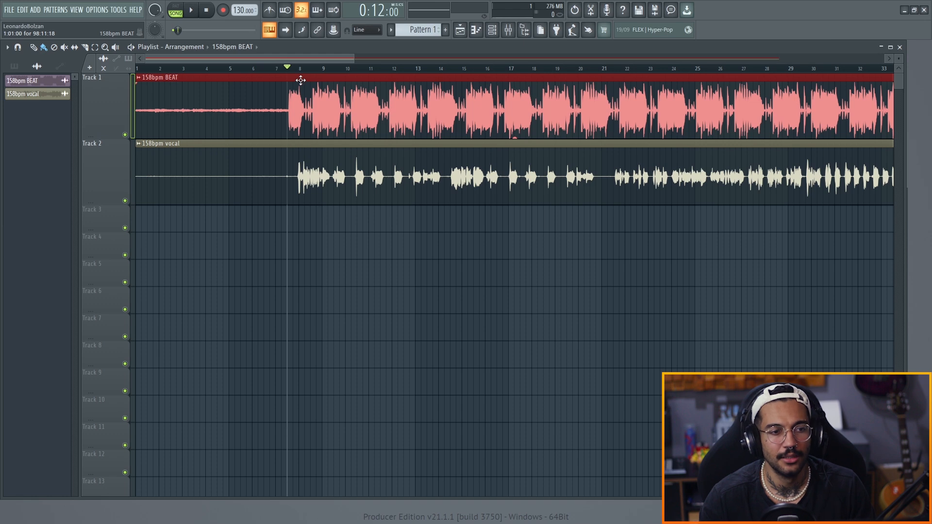
Play the beat and vocal together from about bar 7 to hear the unmixed balance, and stop playback
key("space")
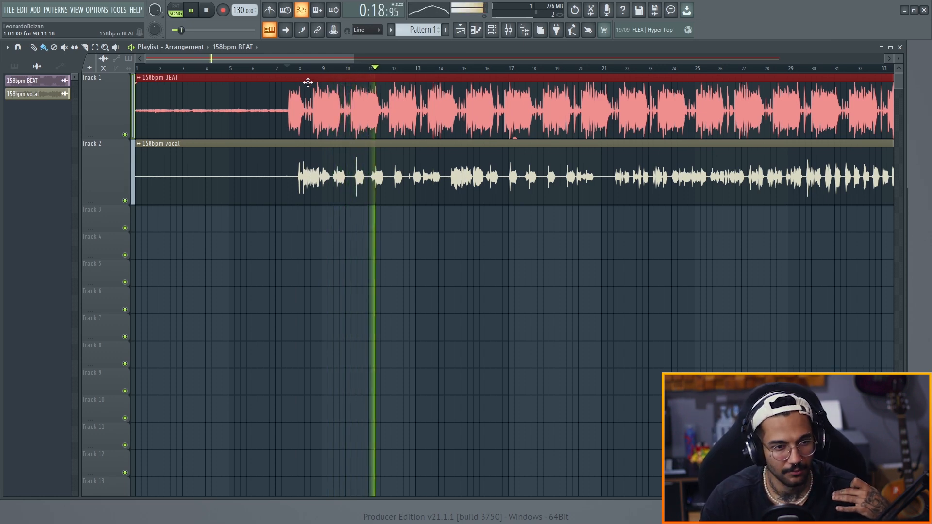
key("space")
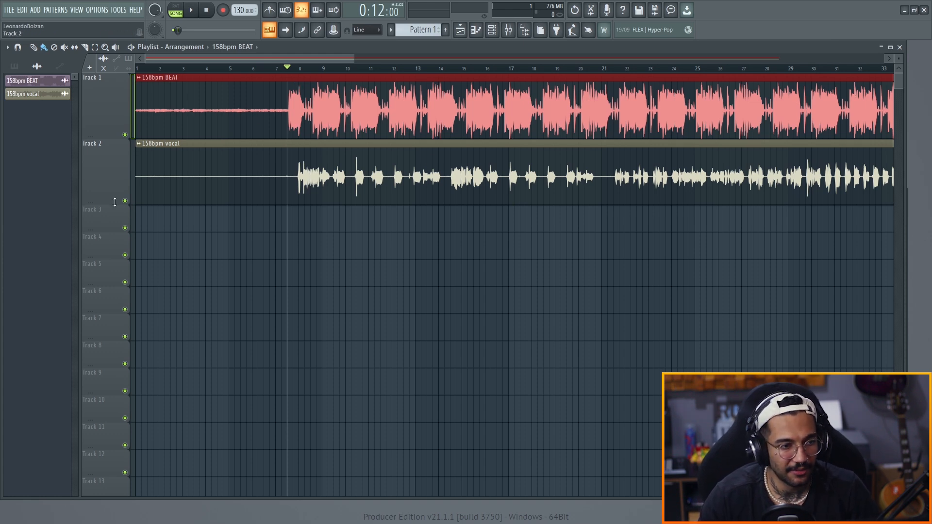
Enlarge Track 2 and slice the 158bpm vocal clip at the gaps between phrases from about bar 9 to bar 21
left_click_drag(114, 205, 113, 253)
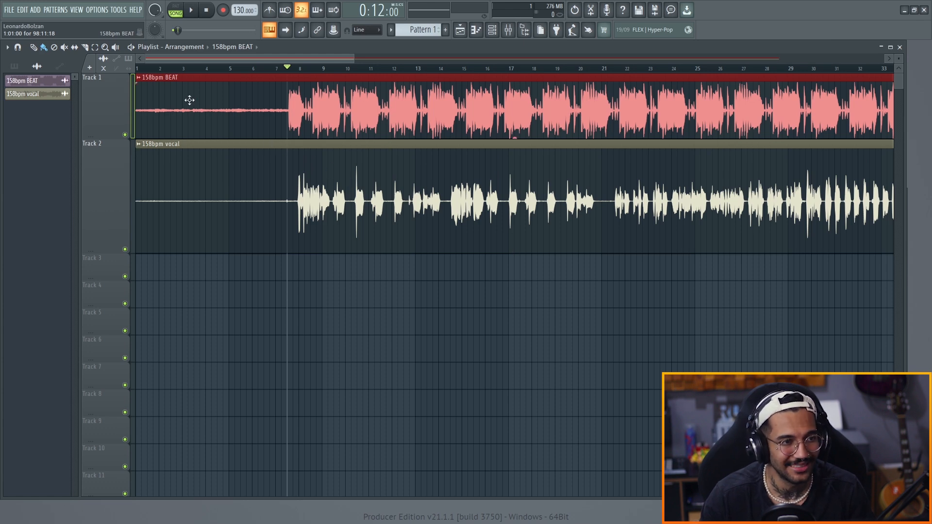
left_click(85, 47)
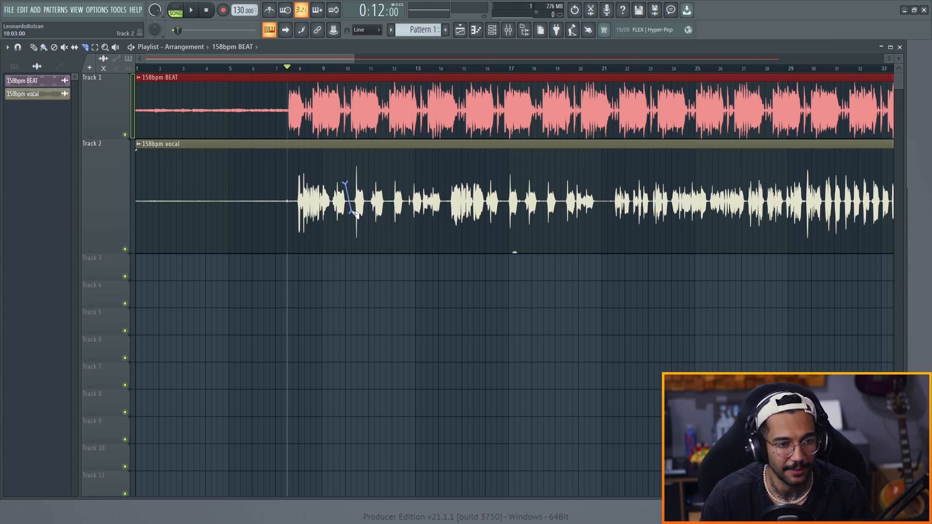
left_click(348, 194)
left_click(369, 200)
left_click(386, 204)
left_click(402, 217)
left_click(332, 197)
left_click(445, 199)
left_click(503, 197)
left_click(520, 203)
left_click(544, 195)
left_click(561, 197)
left_click(602, 195)
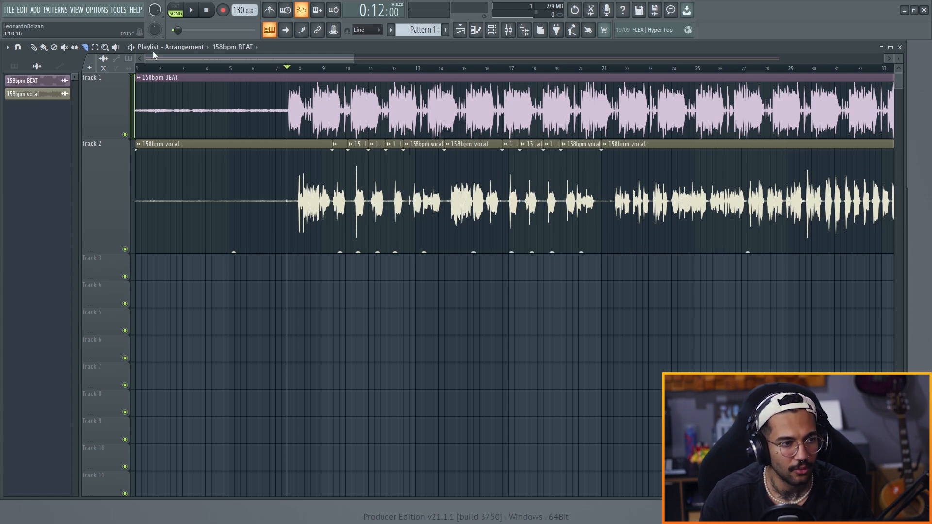
left_click(34, 47)
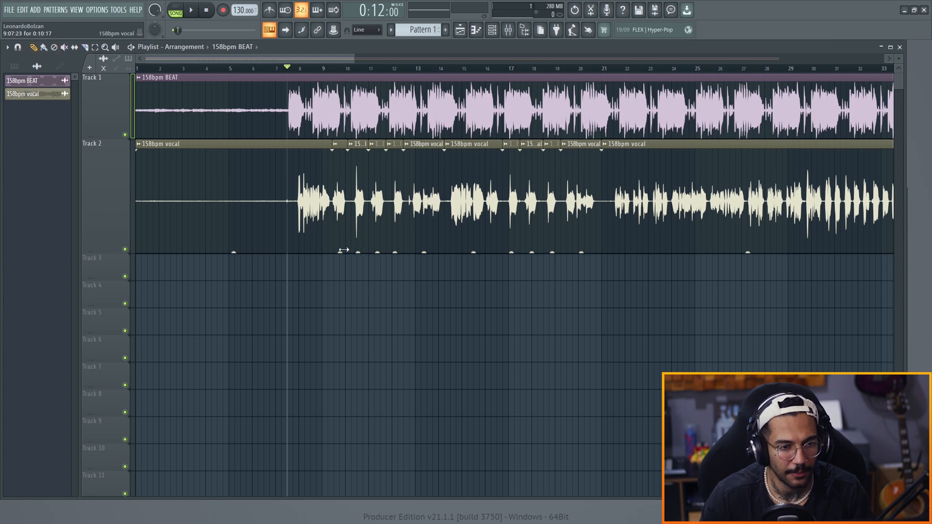
Try to boost the gain of the vocal slice near bar 9 with the clip's precomputed effects
left_click_drag(340, 253, 343, 248)
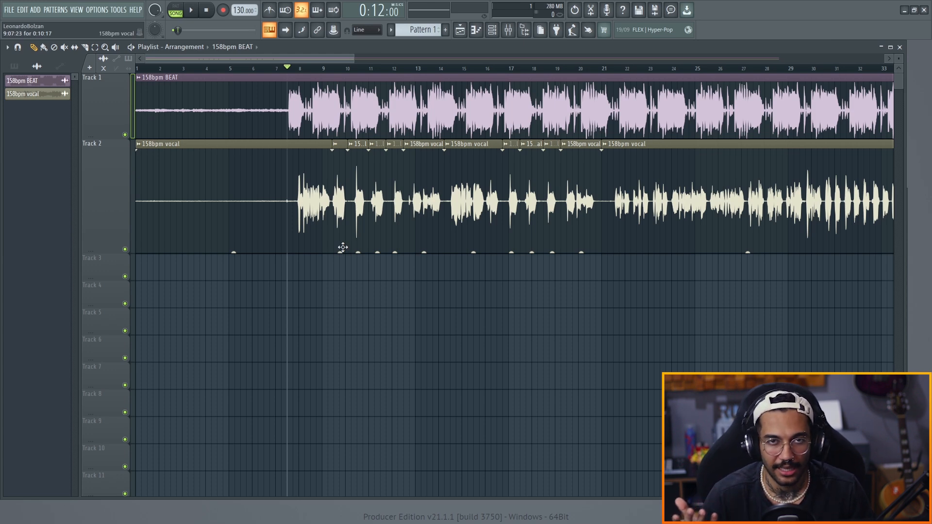
left_click(339, 162)
double_click(339, 162)
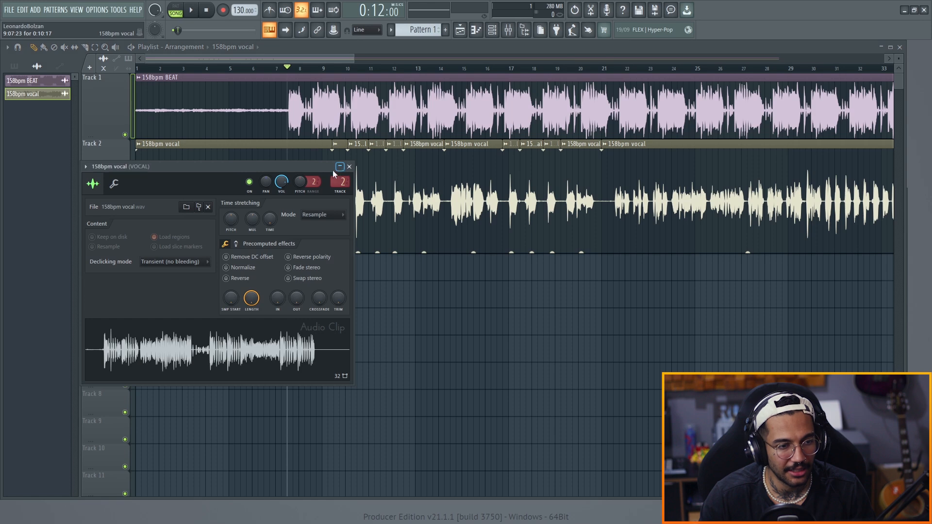
left_click(237, 244)
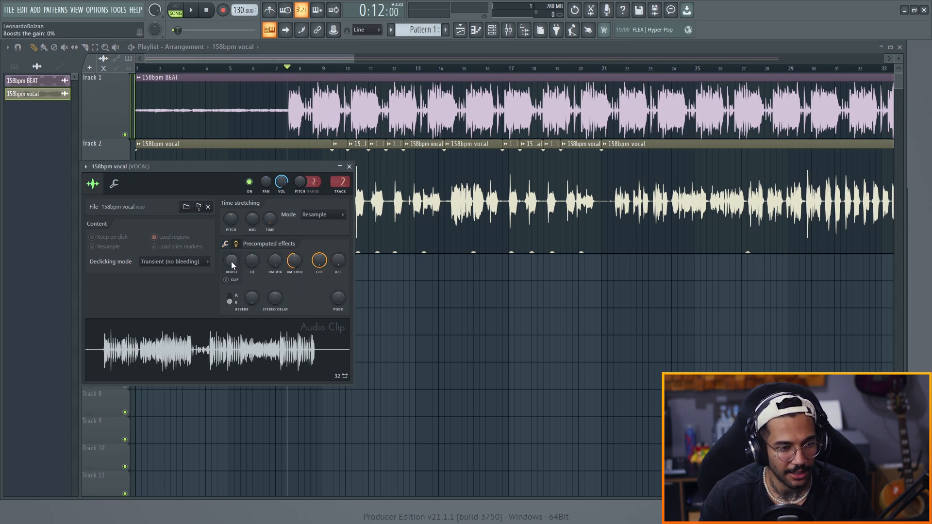
left_click_drag(214, 166, 292, 290)
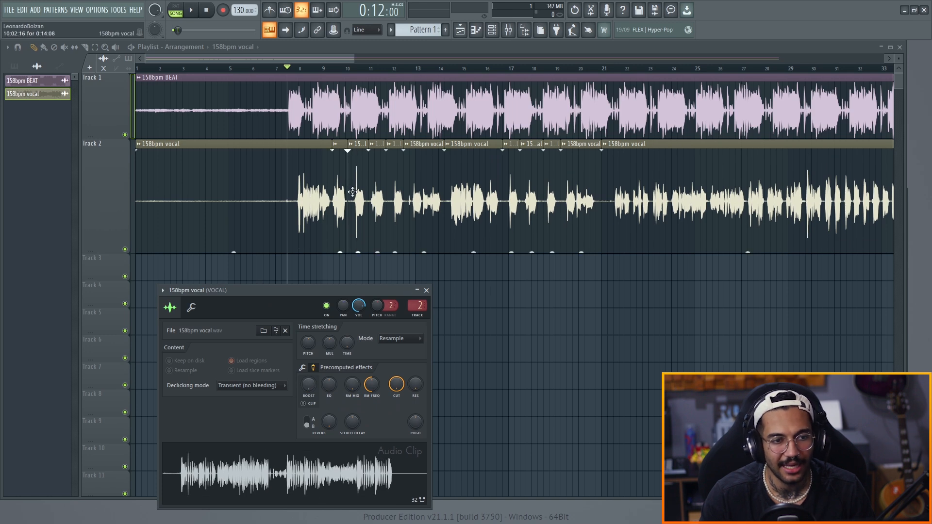
mouse_move(308, 383)
left_mouse_down()
mouse_move(308, 348)
mouse_move(309, 389)
left_mouse_up()
Try making the vocal slice at bar 11 unique and boosting its gain with the precomputed effects
left_click(376, 146)
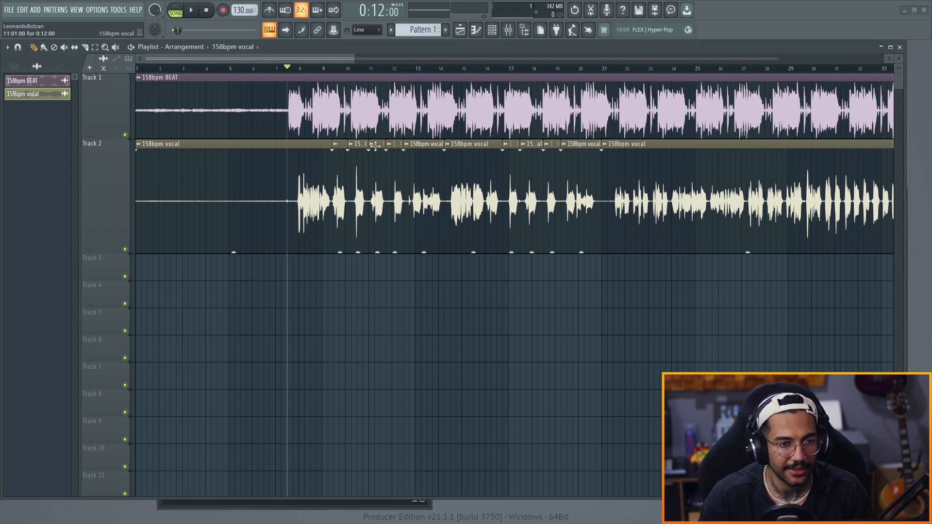
right_click(376, 146)
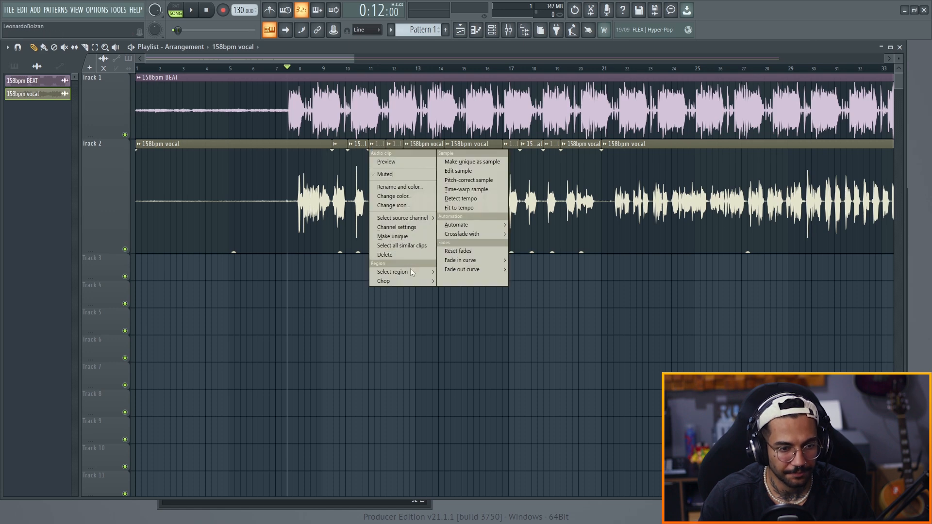
left_click(392, 237)
left_click(373, 144)
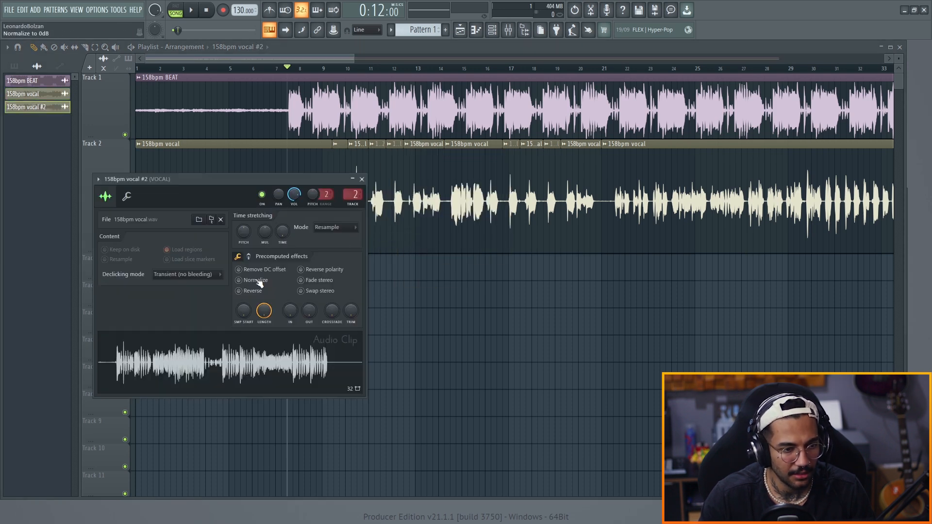
left_click(248, 257)
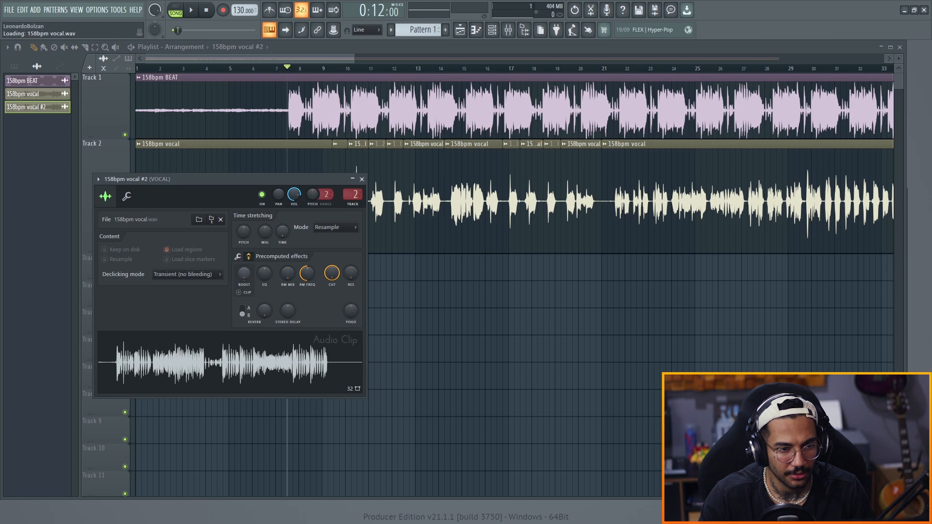
left_click_drag(266, 179, 229, 220)
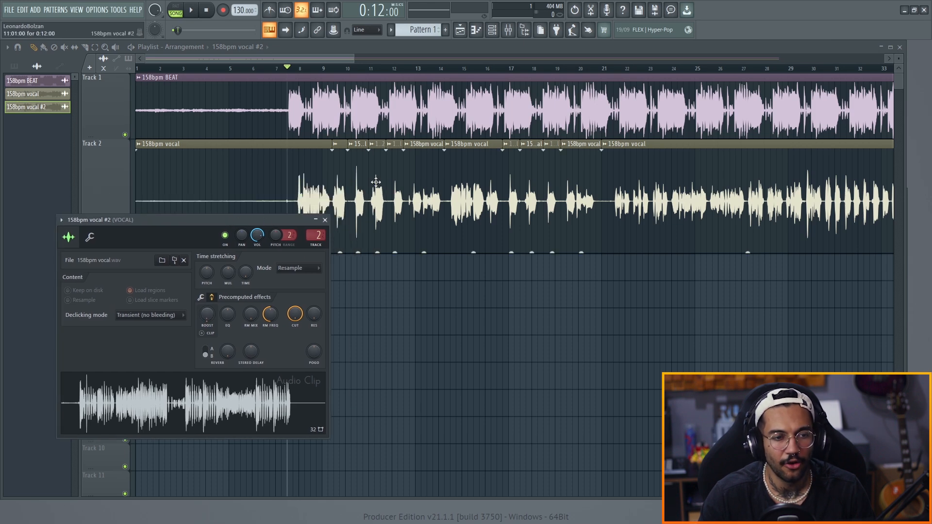
Undo the gain boost and the make-unique change on the vocal slice at bar 11
key("ctrl+alt+z")
key("ctrl+alt+z")
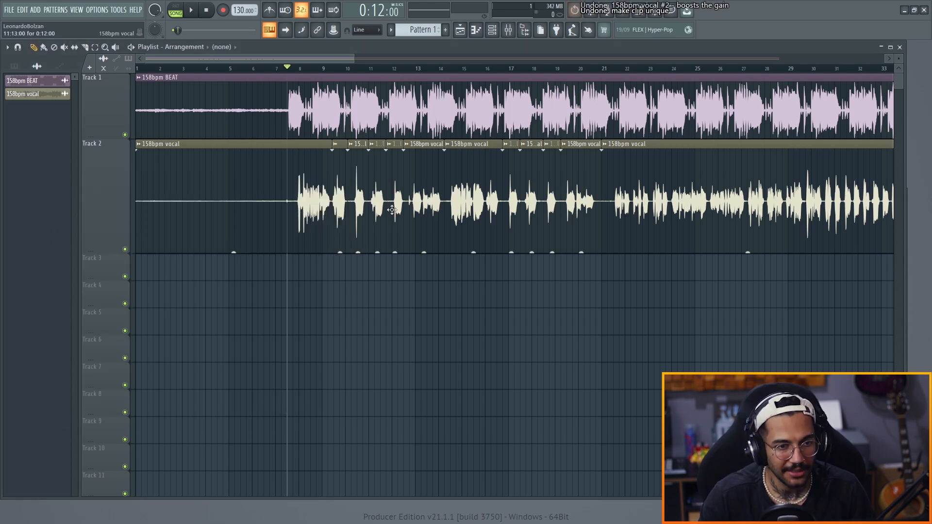
key("ctrl+z")
key("ctrl+z")
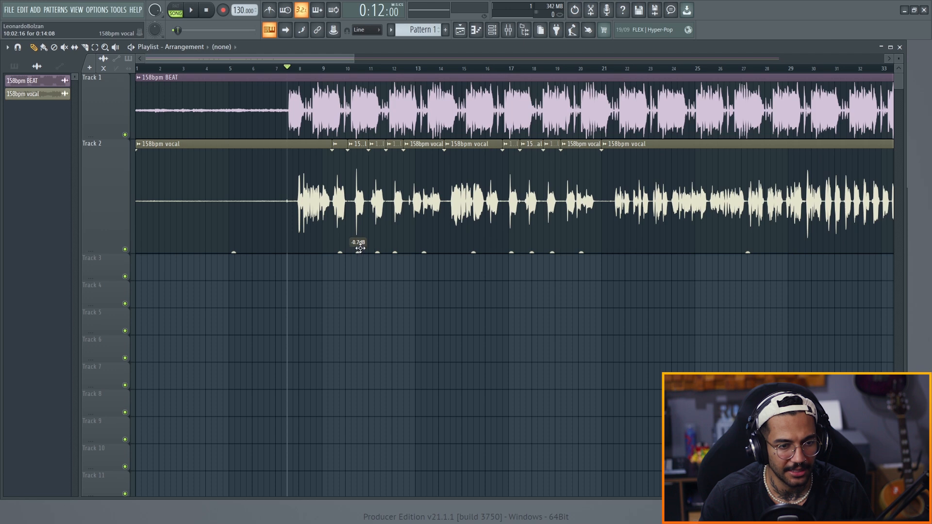
Set clip gains of the vocal slices near bars 10, 13, 15, 18 and 20 to -0.3, 3.0, -0.8, 0.6 and 1.2 dB
left_click_drag(358, 253, 358, 250)
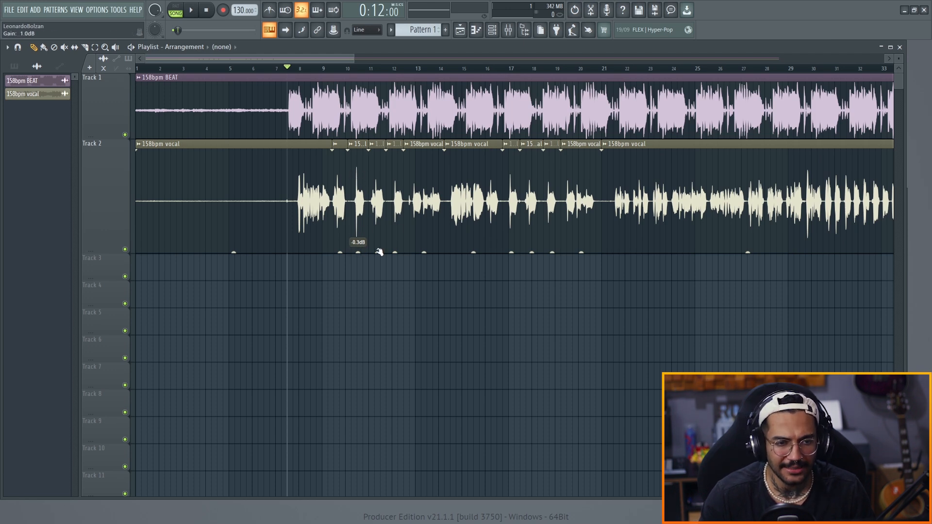
left_click_drag(424, 253, 475, 249)
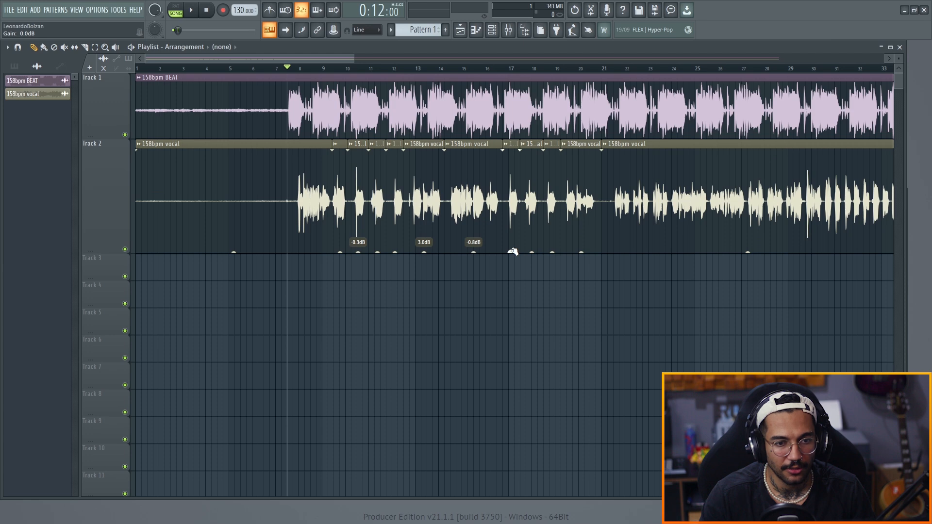
left_click_drag(531, 252, 581, 251)
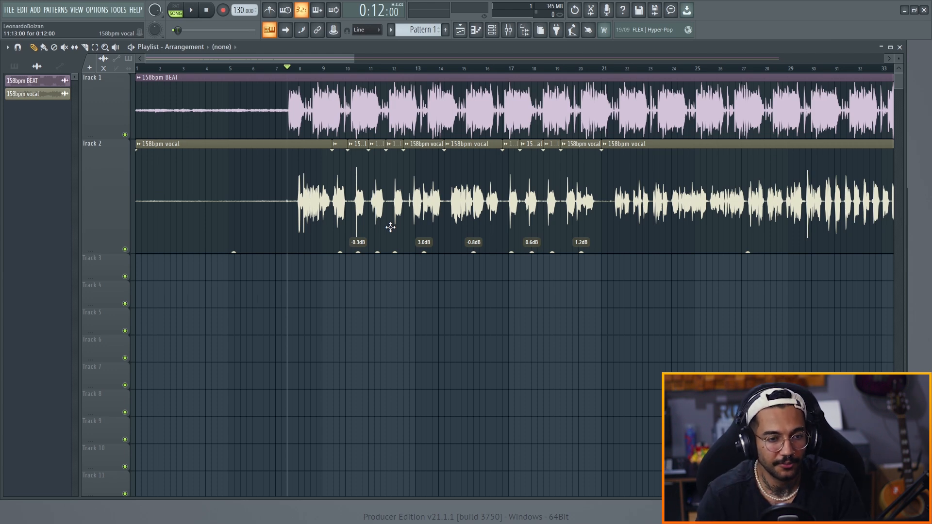
Fine-tune the vocal slice gains near bars 10, 13, 15 and 20 to 1.4, 3.5, -0.2 and 1.6 dB
left_click_drag(474, 252, 474, 251)
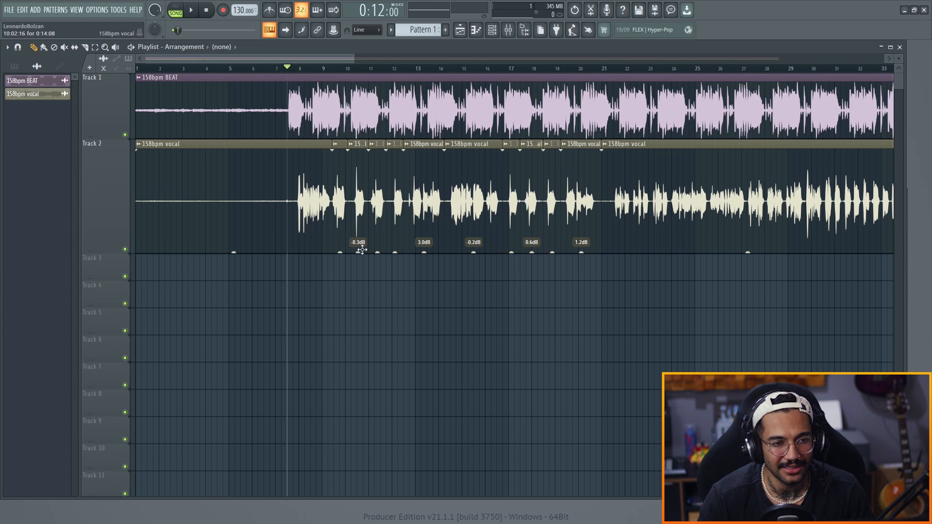
left_click_drag(363, 250, 358, 245)
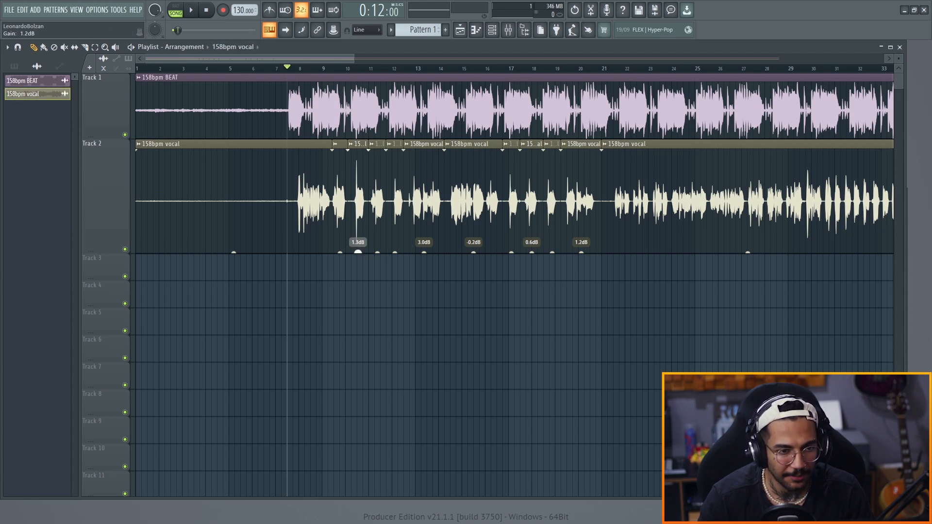
left_click_drag(358, 245, 358, 244)
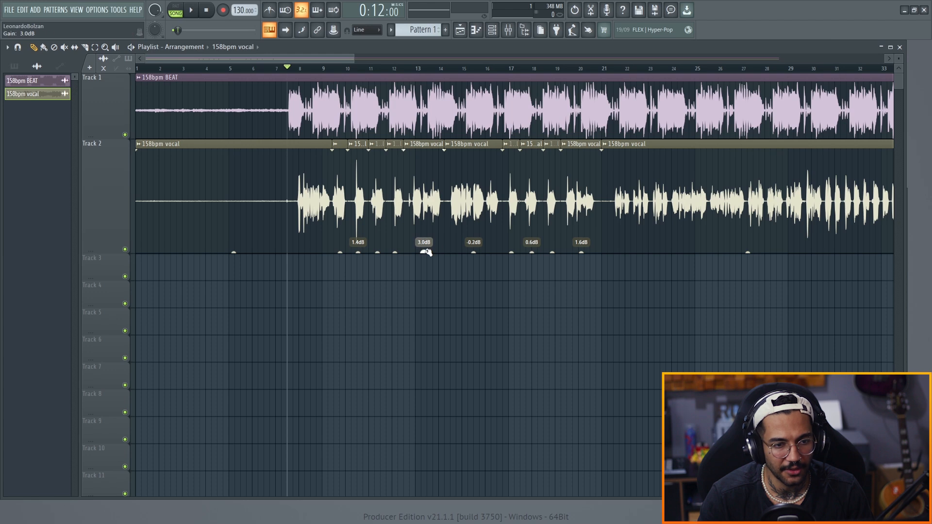
left_click_drag(424, 252, 424, 252)
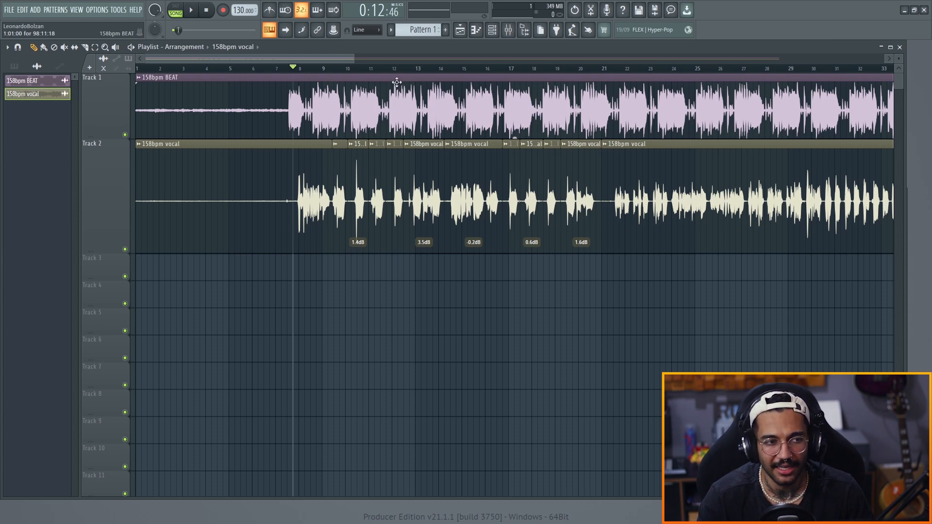
Play the song with the mixer open, check the Master track's level for clipping, and close the mixer
left_click(509, 31)
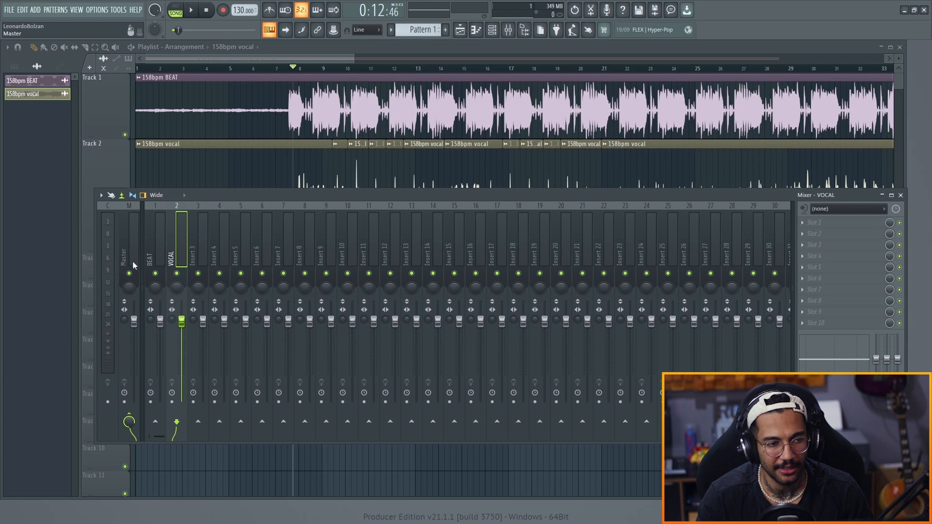
key("space")
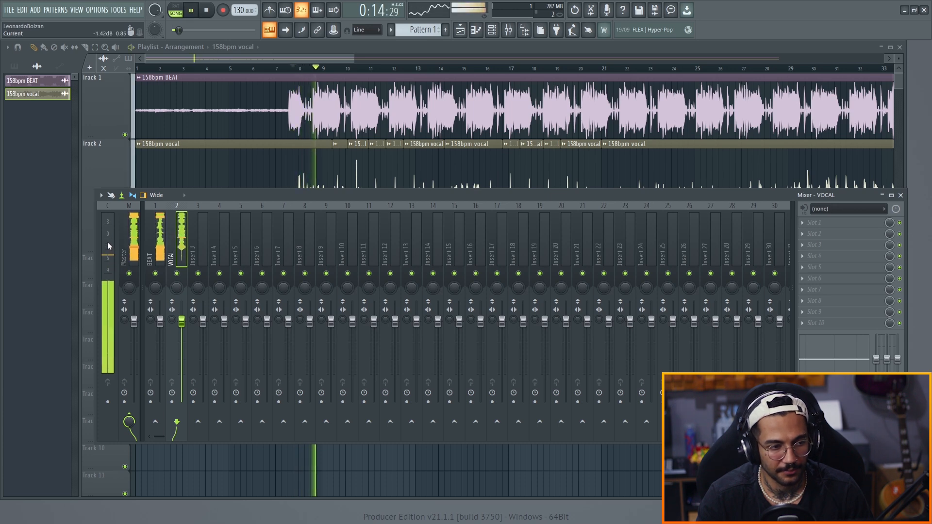
left_click(127, 248)
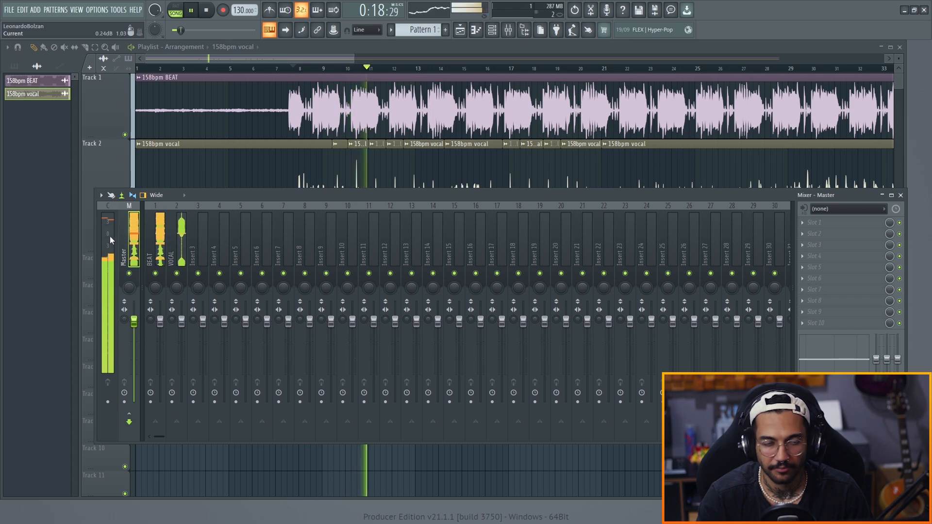
key("space")
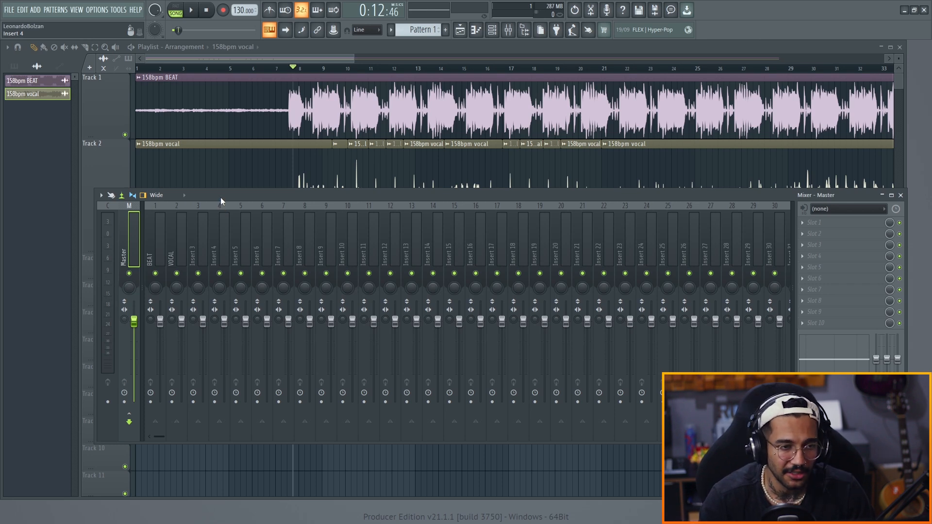
key("F9")
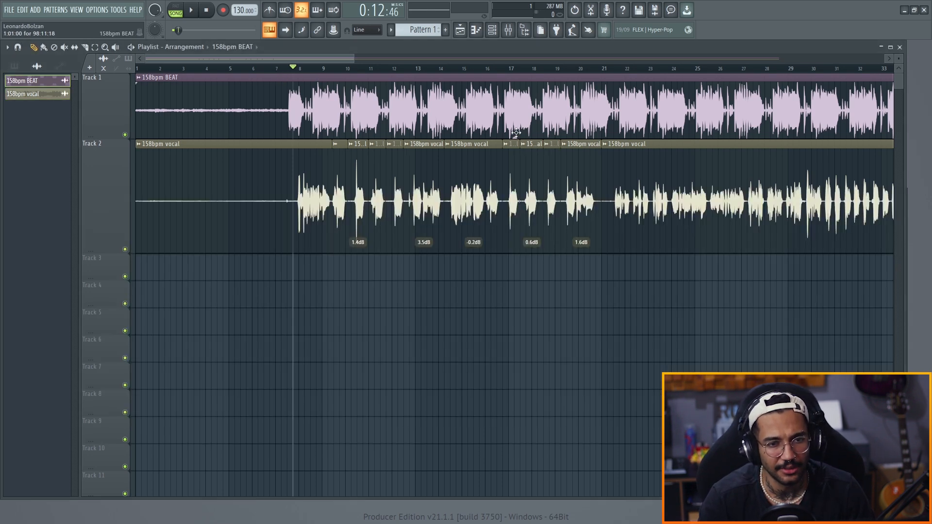
Lower the 158bpm BEAT clip's gain to -4.2 dB on Track 1
double_click(478, 76)
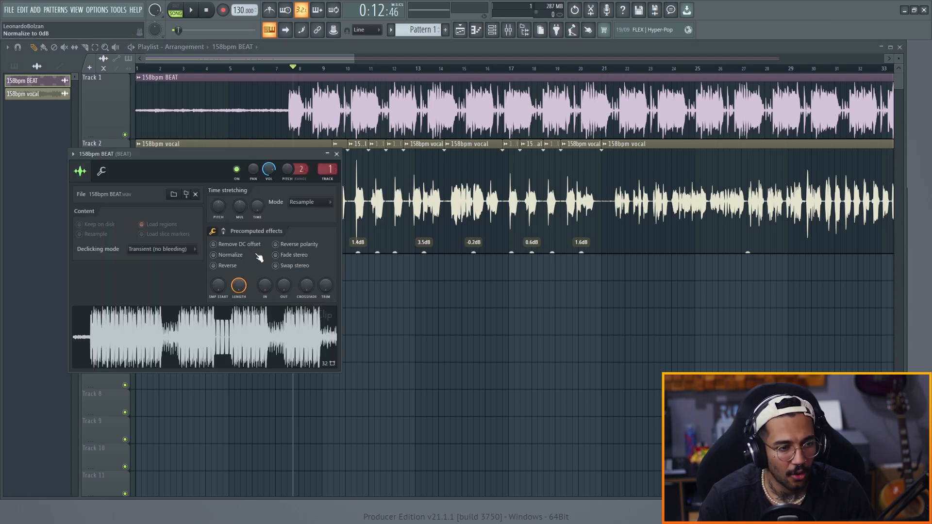
left_click(337, 155)
left_click_drag(515, 137, 515, 148)
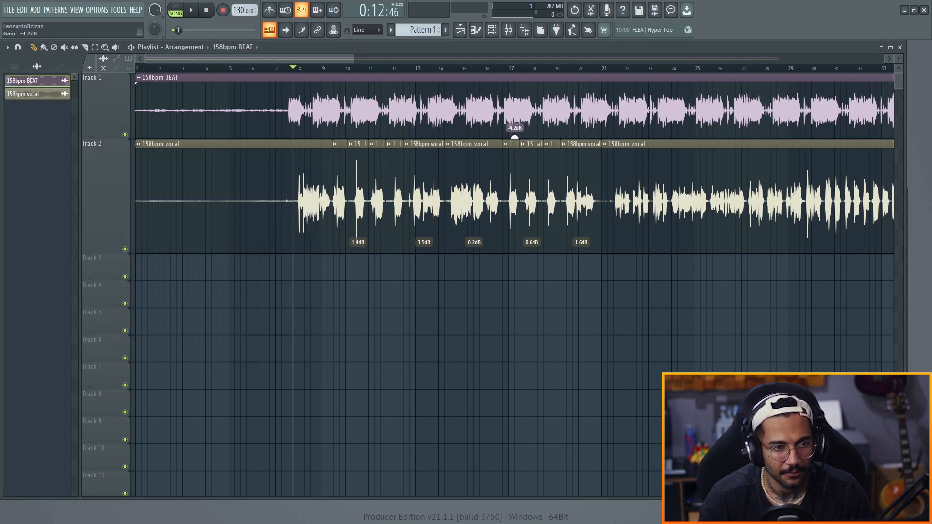
Play the arrangement from about bar 7.5 with the mixer shown, and select the VOCAL mixer track
left_click_drag(294, 67, 289, 68)
key("space")
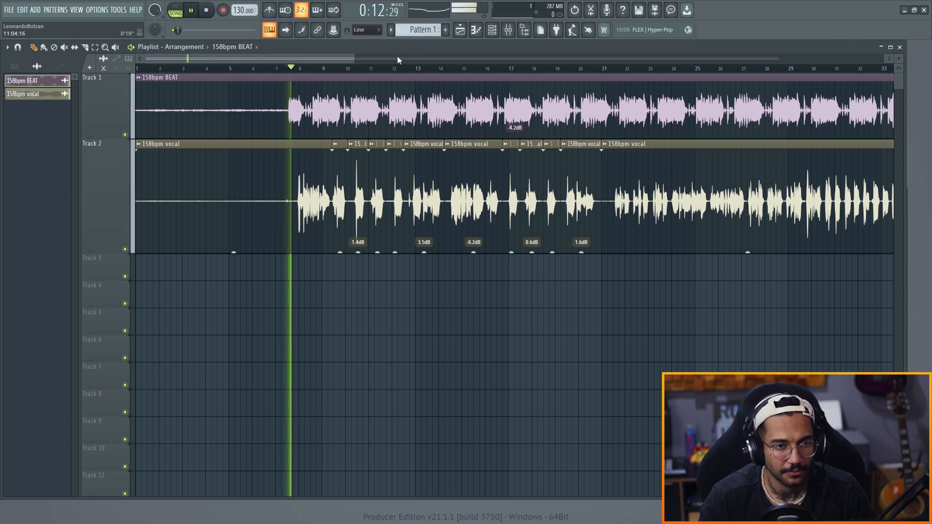
left_click(495, 32)
left_click(492, 30)
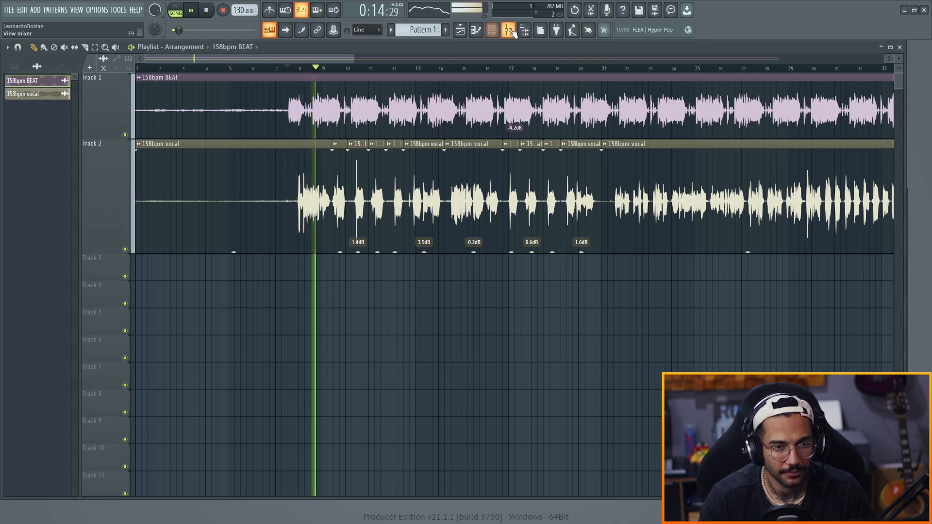
left_click(509, 30)
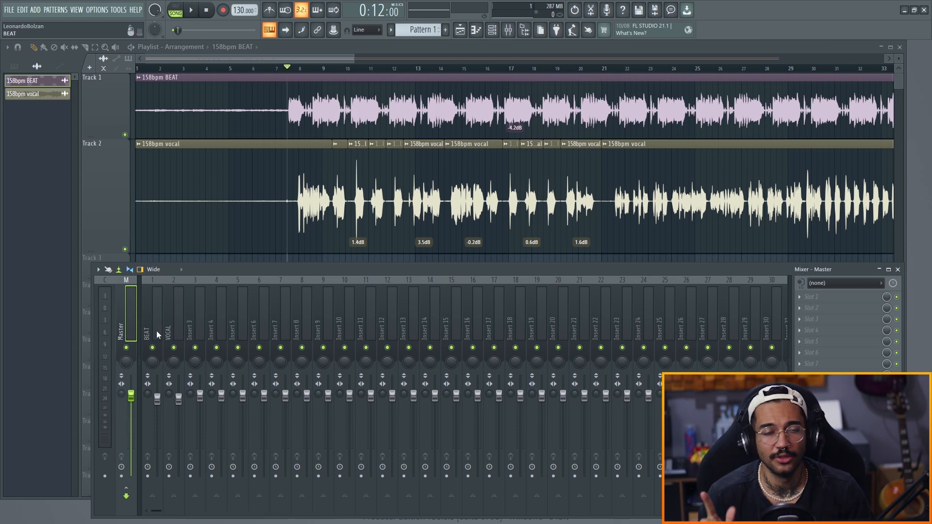
left_click(177, 303)
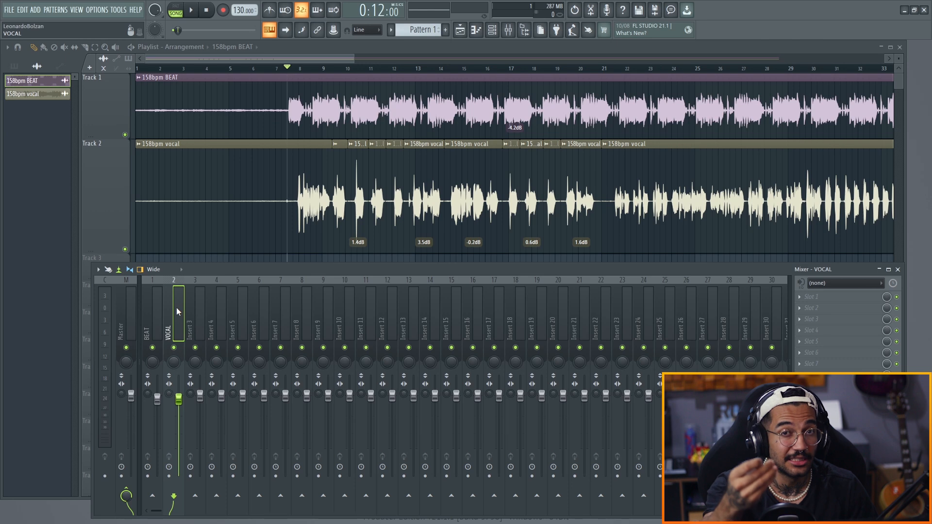
Save the project, add Fruity Parametric EQ 2 to the first effect slot of the VOCAL track, and move its window over the playlist
key("ctrl+s")
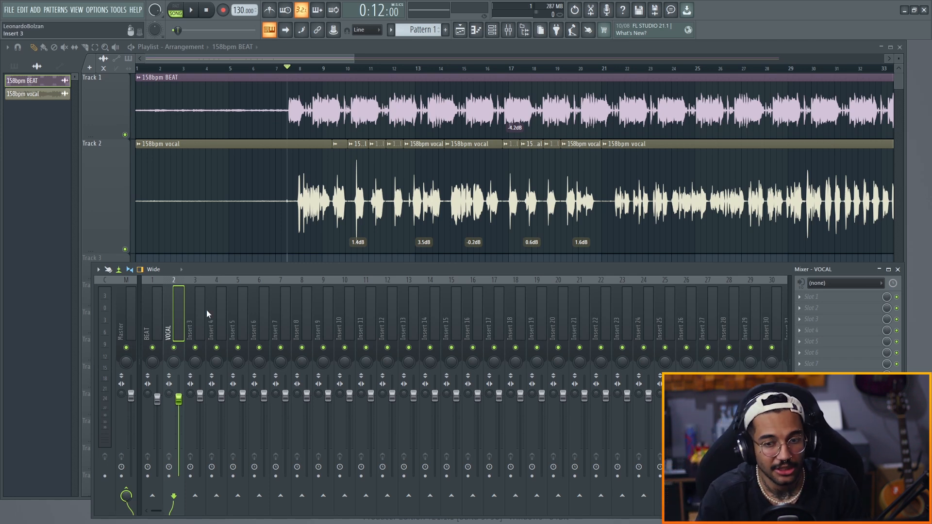
left_click(804, 297)
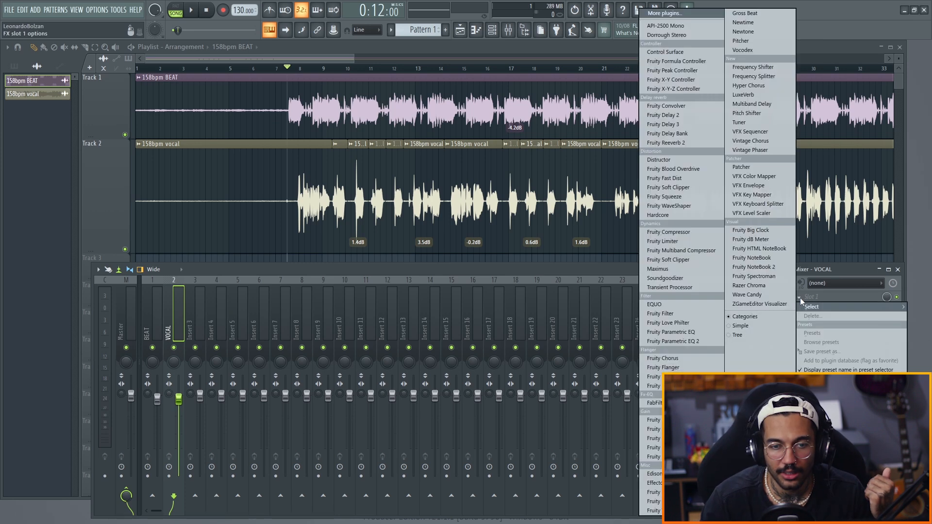
left_click(680, 342)
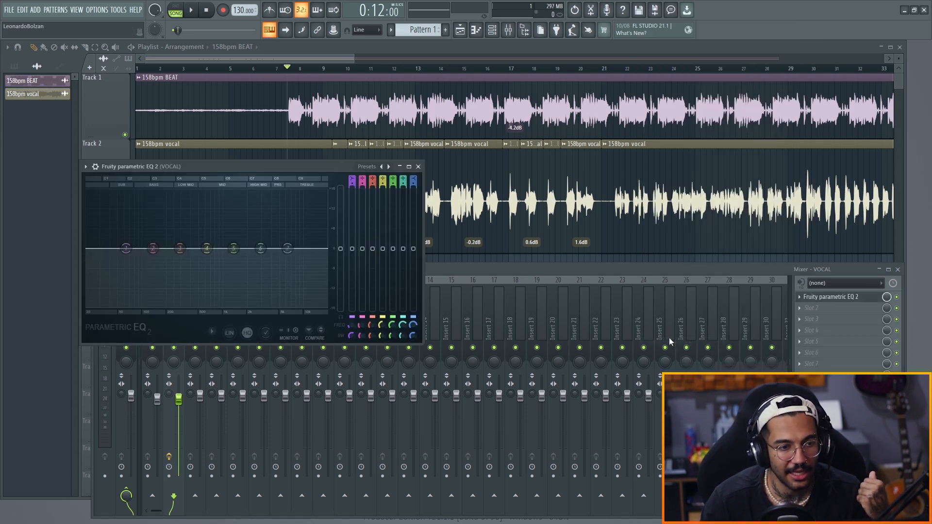
left_click_drag(237, 169, 505, 173)
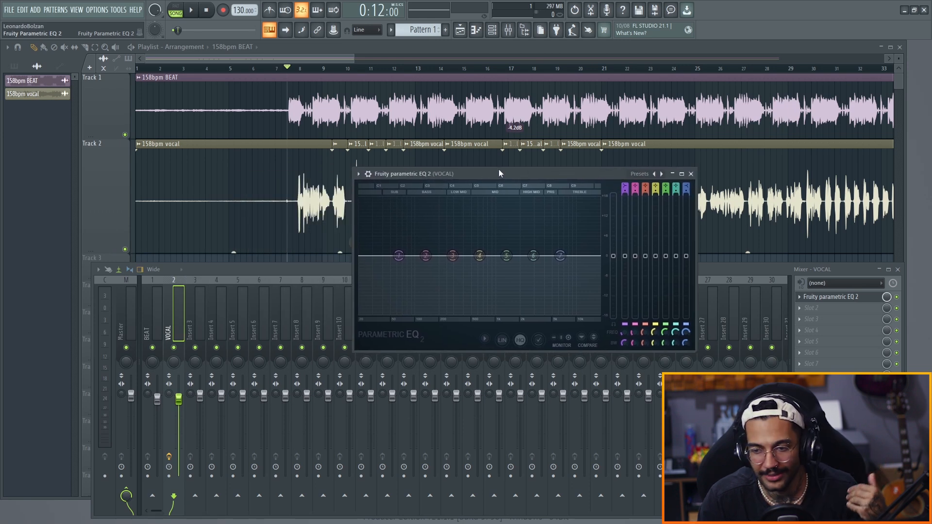
Turn band 1 of the VOCAL EQ into a steeper high-pass filter and adjust its low-end cutoff while the song plays
scroll(398, 257, "down", 1)
scroll(399, 257, "down", 1)
key("space")
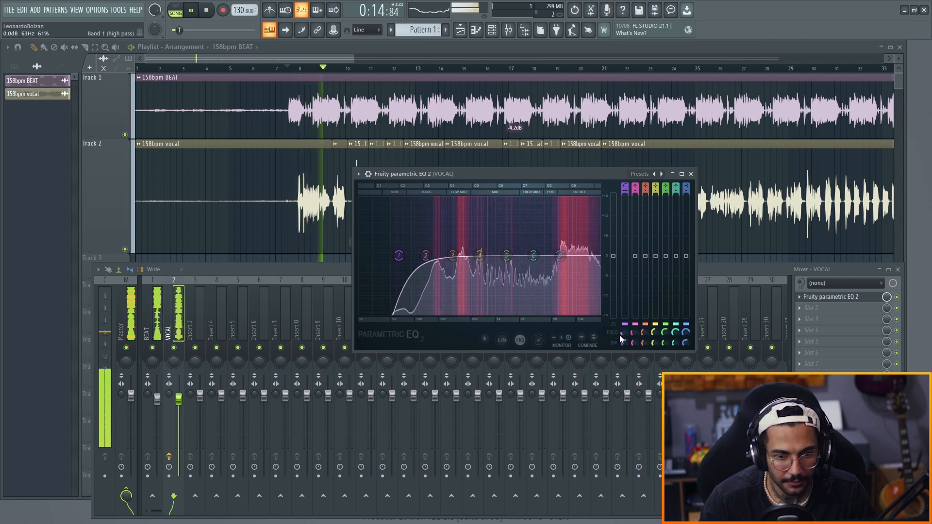
left_click_drag(622, 332, 623, 328)
left_click_drag(401, 255, 399, 256)
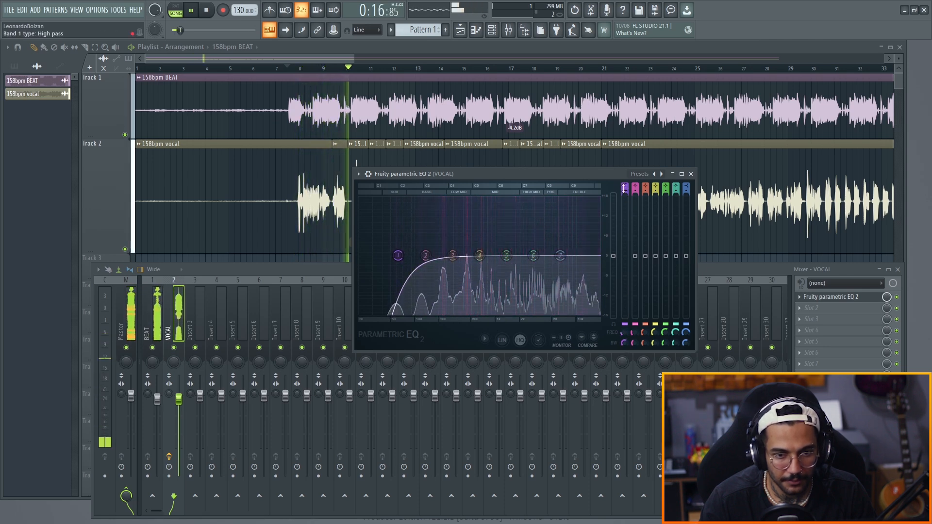
left_click_drag(624, 191, 625, 182)
key("space")
Boost band 2 of the VOCAL EQ, narrow its bandwidth to 20%, and sweep it to 409 Hz during playback to locate the harsh low mids
left_click_drag(426, 255, 461, 236)
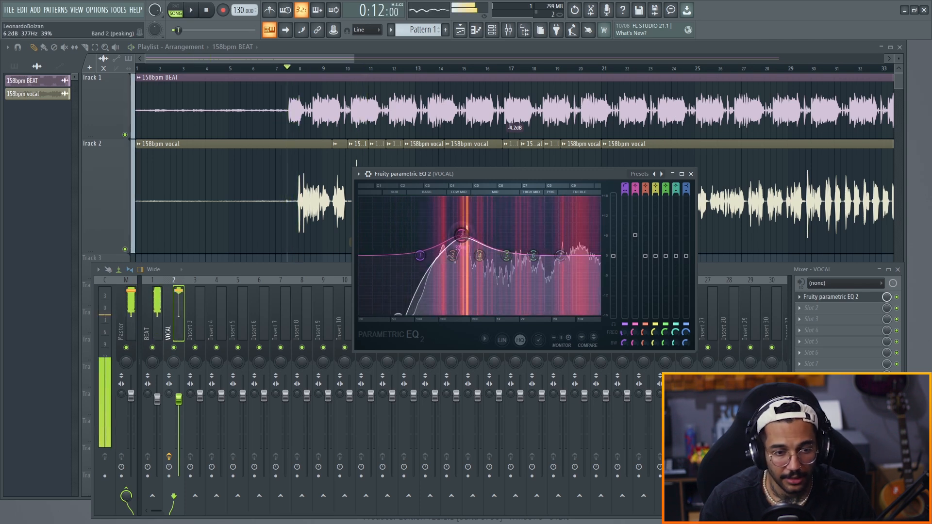
key("space")
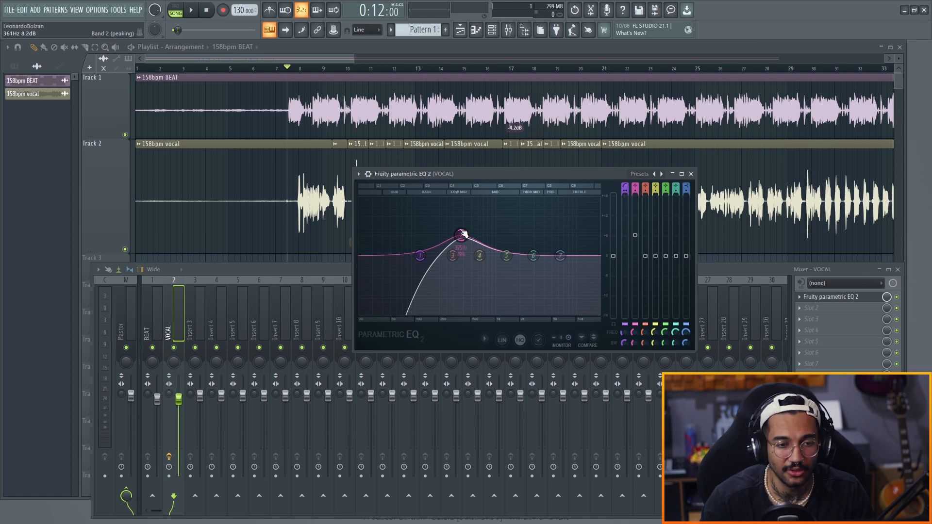
left_click_drag(463, 236, 465, 233)
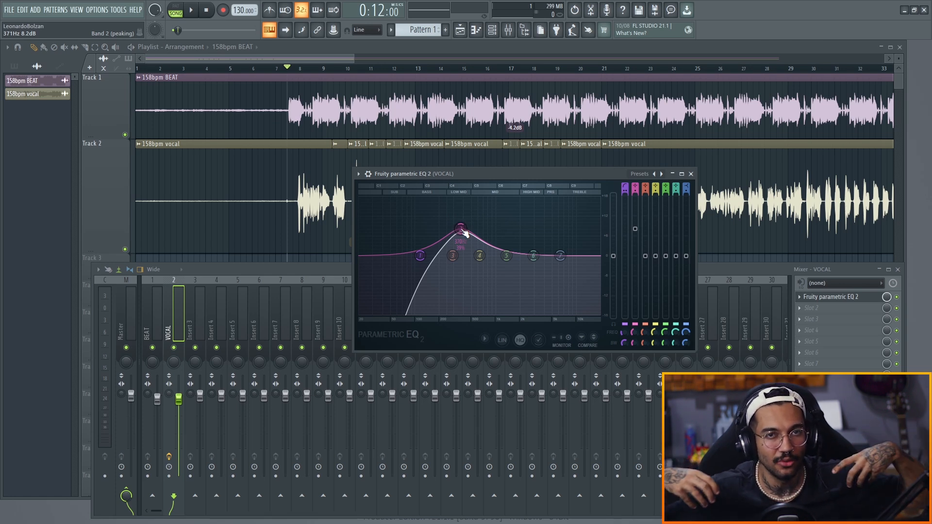
left_click_drag(465, 234, 463, 225)
left_click_drag(635, 343, 635, 339)
scroll(464, 227, "down", 5)
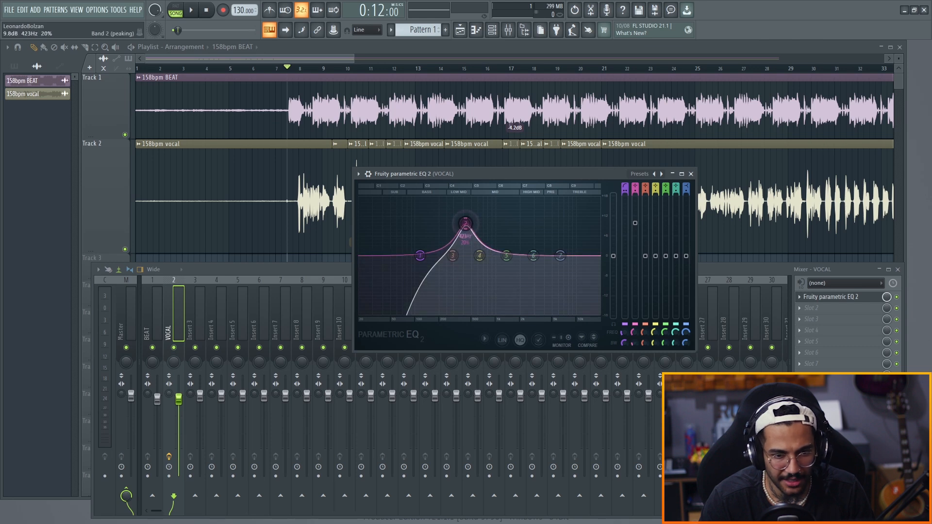
key("space")
left_click_drag(467, 230, 467, 227)
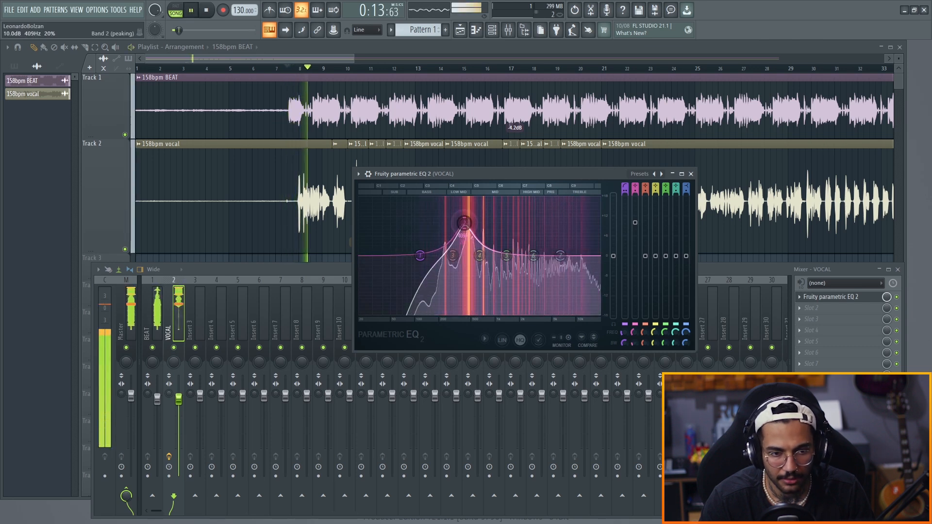
key("space")
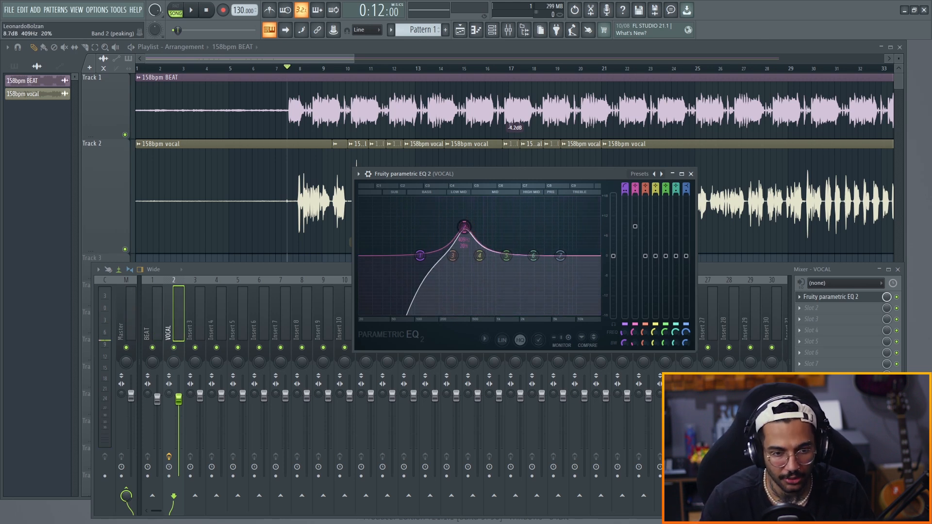
Cut band 2 of the VOCAL EQ to -3.9 dB at 409 Hz, audition it, and adjust its bandwidth
left_click_drag(635, 223, 635, 268)
key("space")
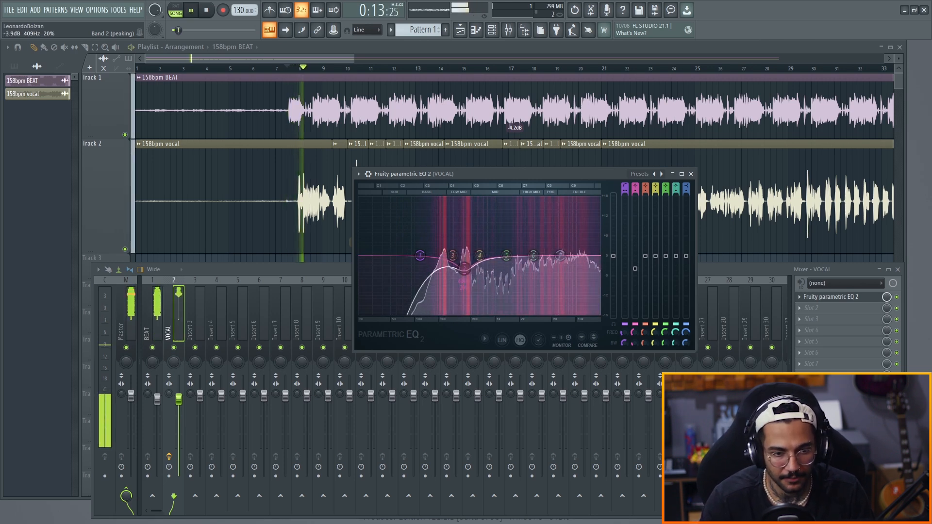
key("space")
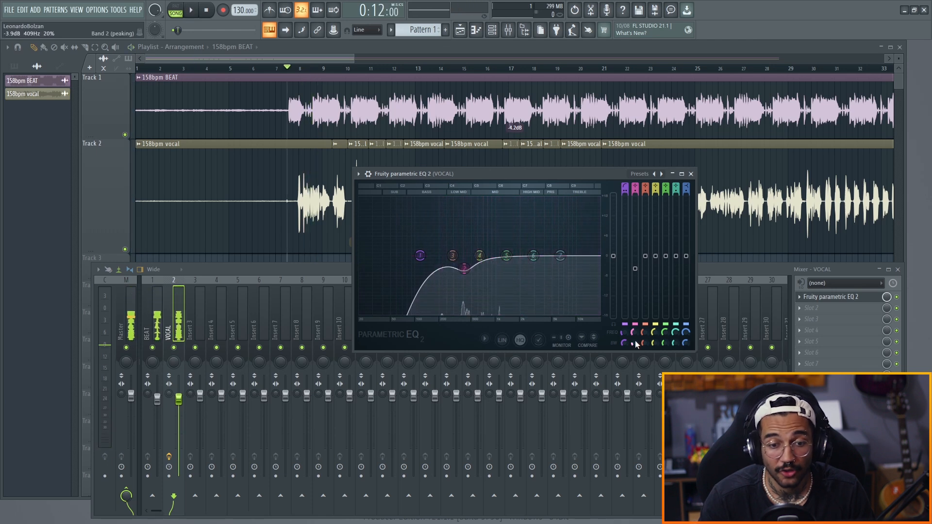
scroll(635, 340, "down", 4)
scroll(634, 342, "up", 2)
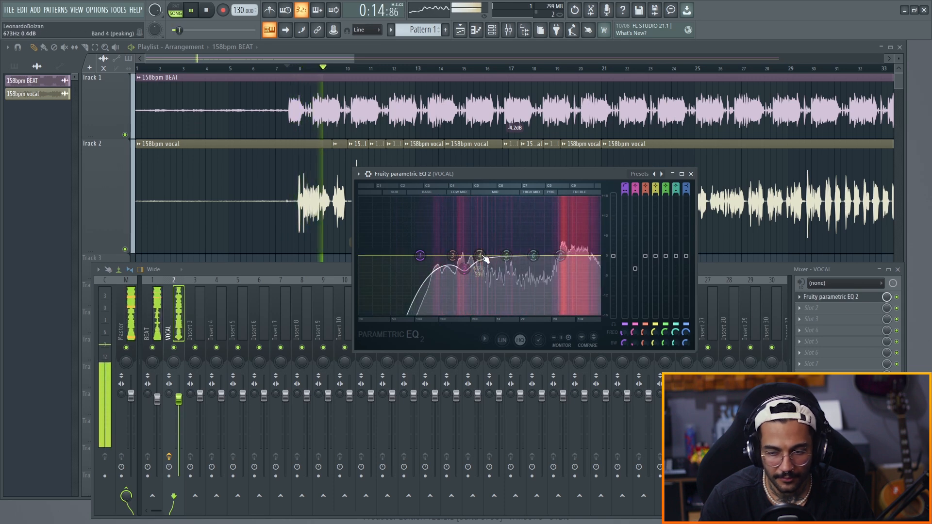
Boost band 4 of the VOCAL EQ by about 4 dB around 600 Hz with a 45% bandwidth, checking it in playback
key("space")
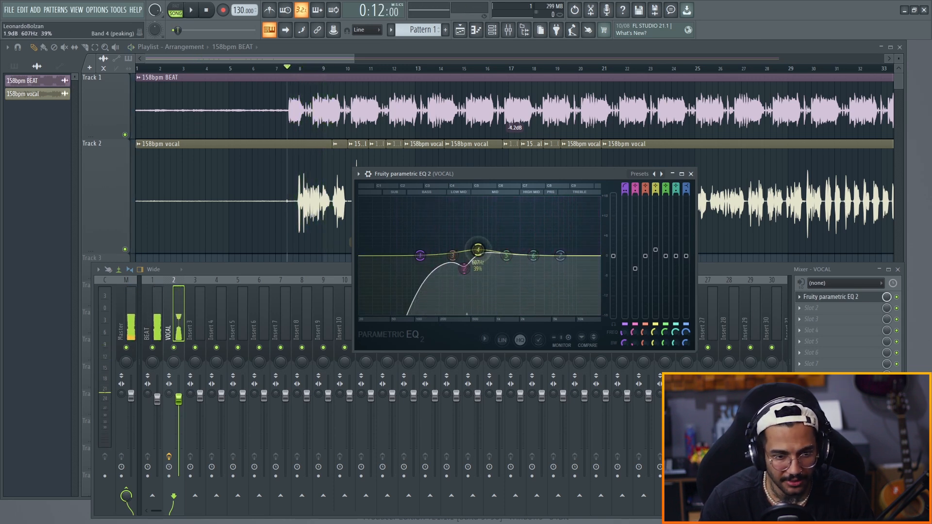
key("space")
scroll(476, 246, "down", 2)
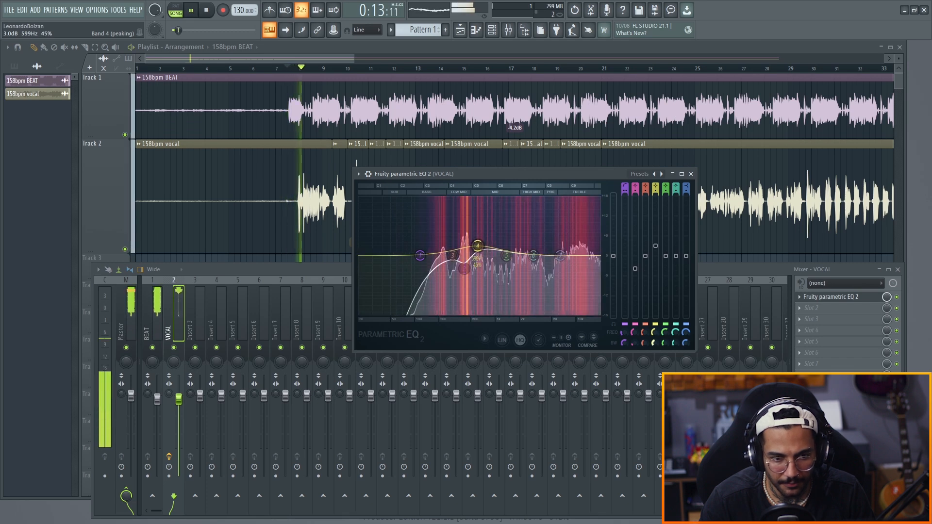
left_click_drag(478, 246, 476, 242)
key("space")
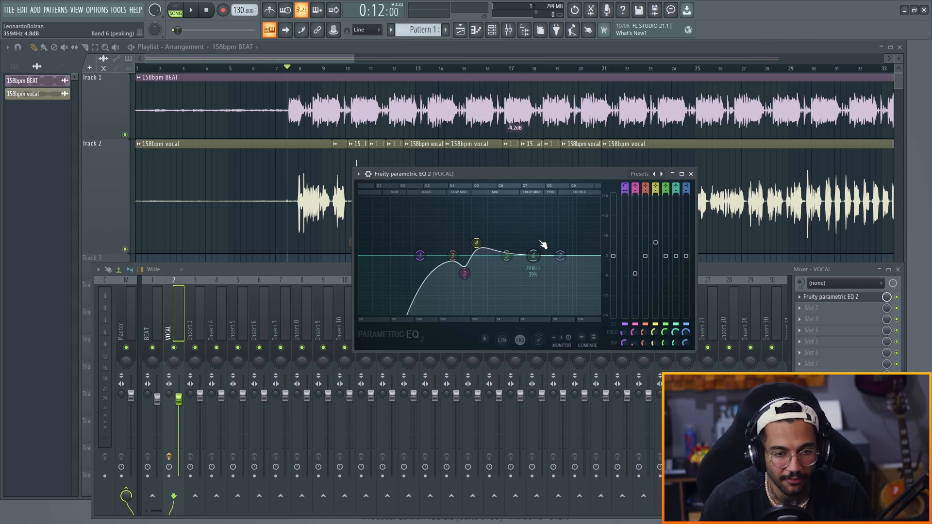
Boost band 6 of the VOCAL EQ around 4 kHz with a narrower bandwidth while the song plays
key("space")
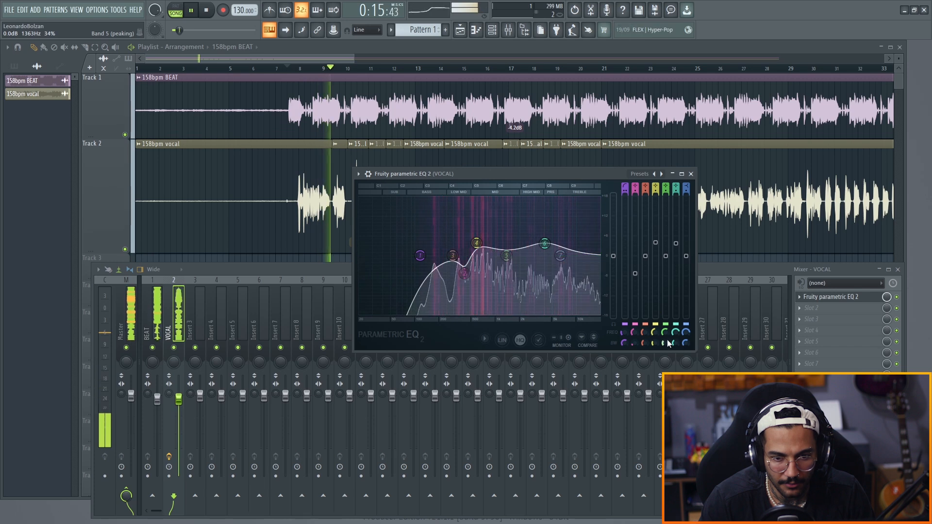
left_click_drag(677, 343, 676, 362)
left_click_drag(544, 243, 544, 226)
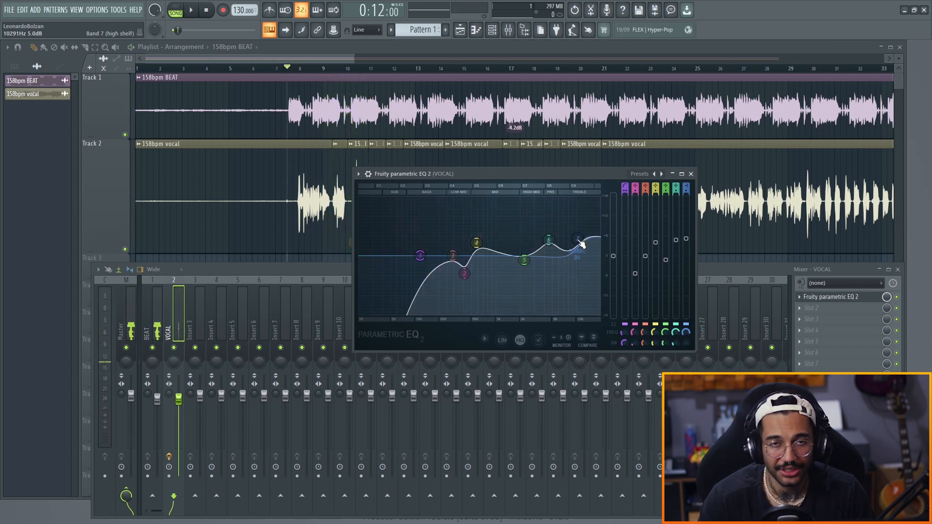
Raise the band 7 high shelf of the VOCAL EQ around 11 kHz and play the arrangement to hear it
left_click_drag(582, 243, 581, 236)
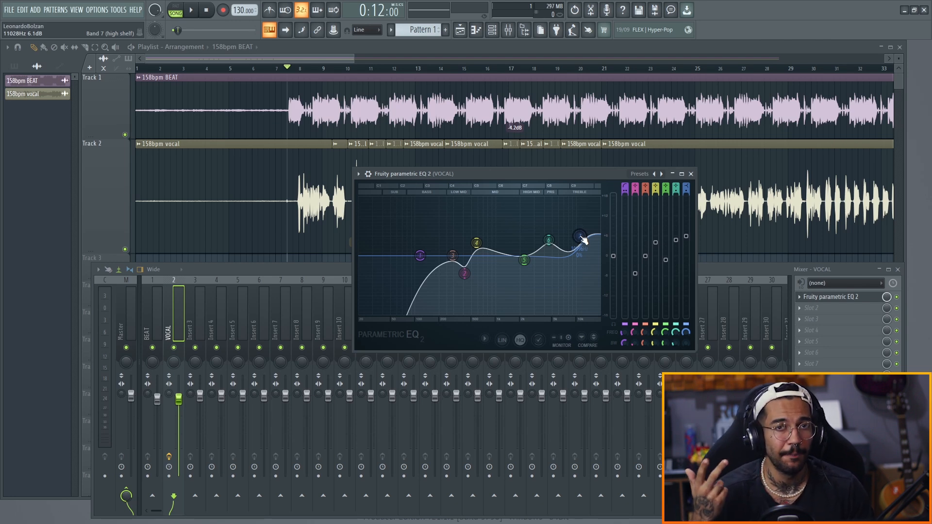
left_click_drag(583, 239, 584, 233)
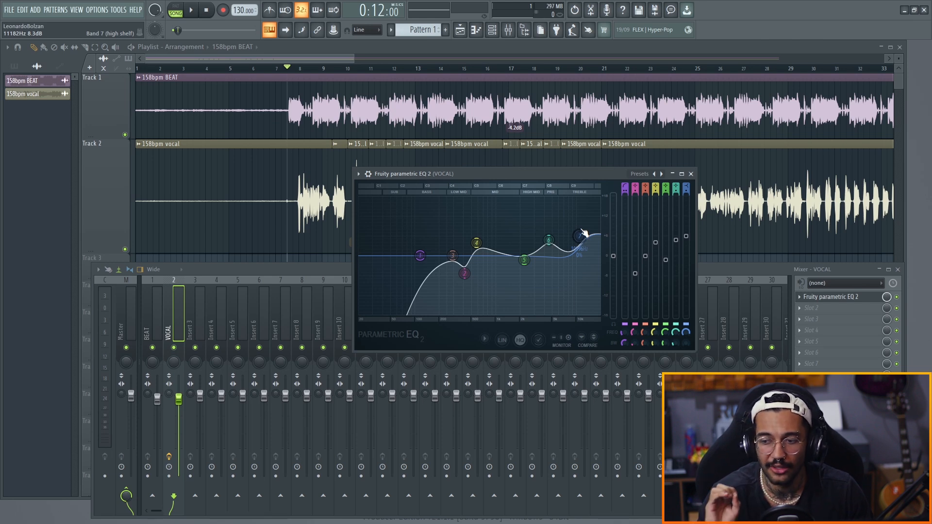
left_click_drag(584, 233, 586, 242)
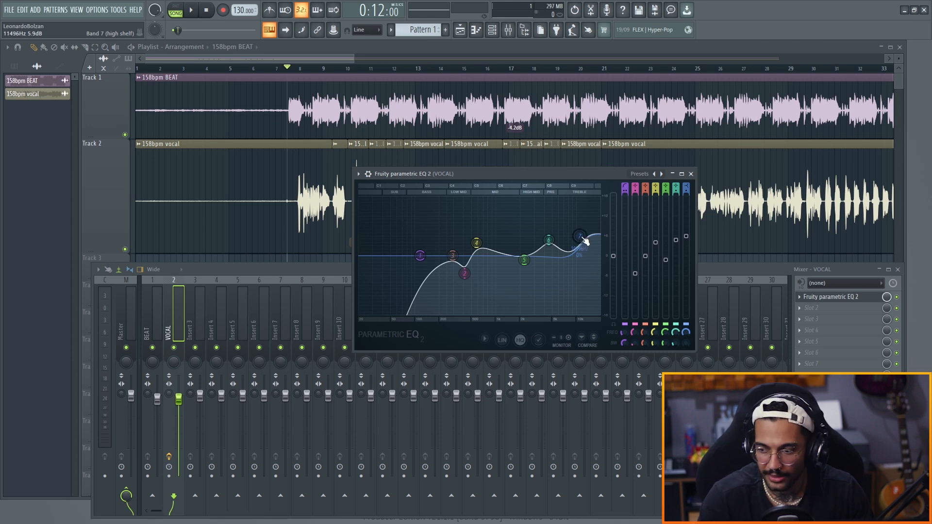
key("space")
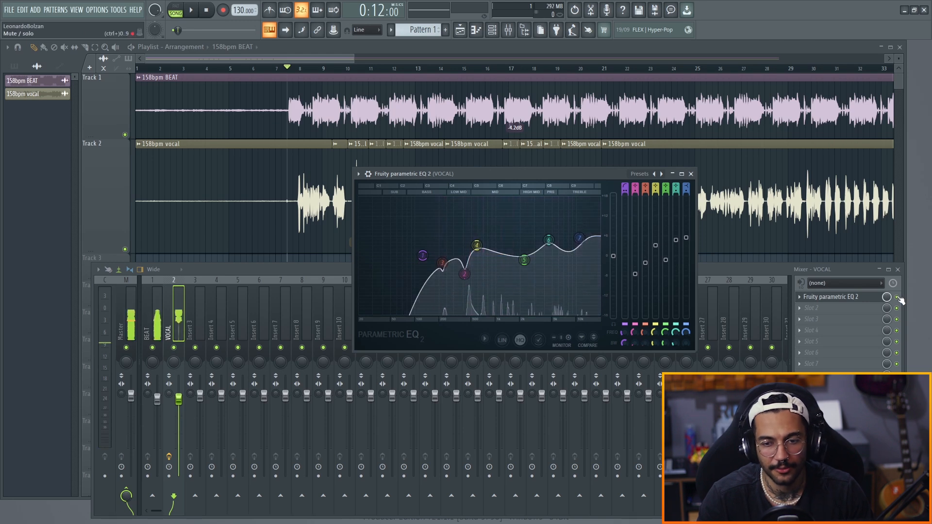
Compare the vocal with the EQ bypassed and active, and lower the VOCAL fader to -1.2 dB during playback
left_click(899, 298)
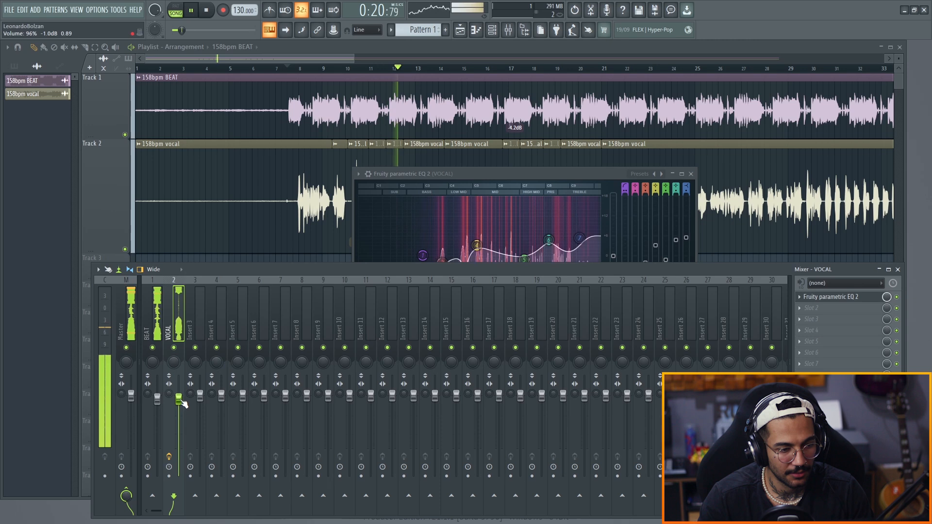
key("space")
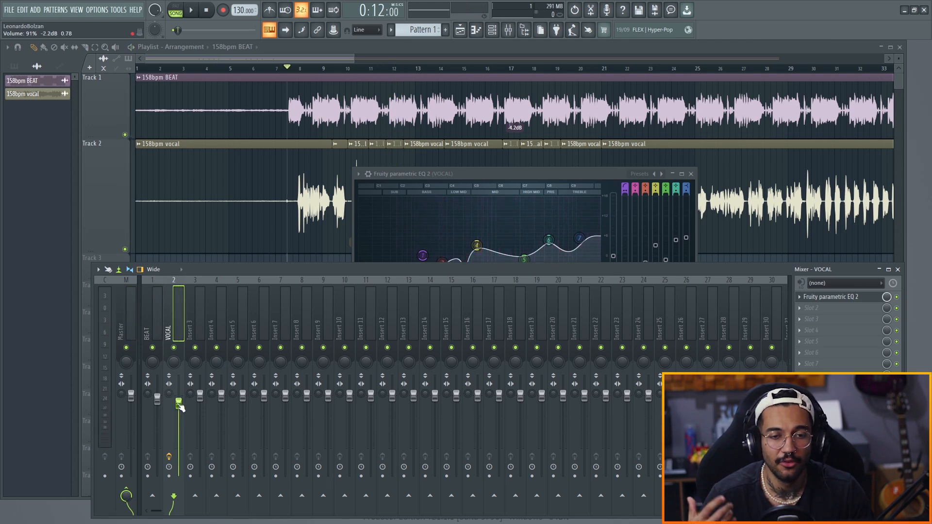
key("space")
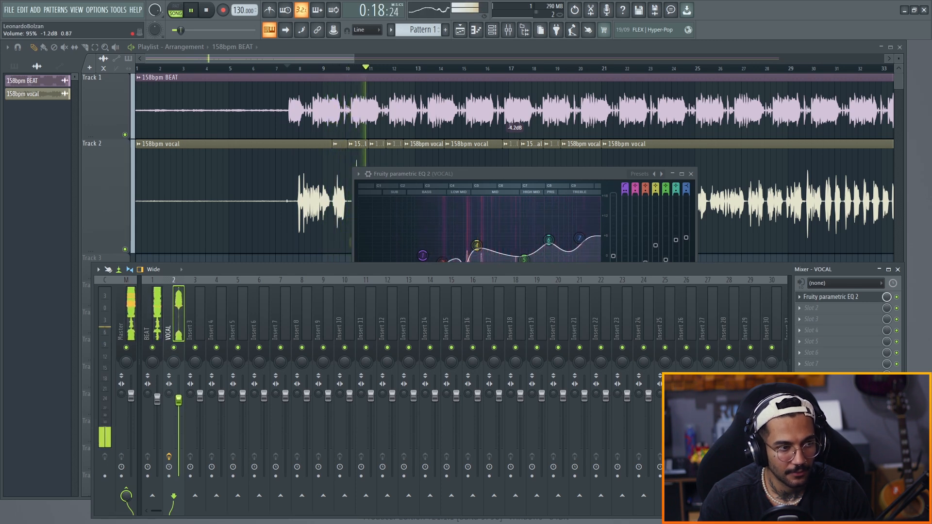
key("space")
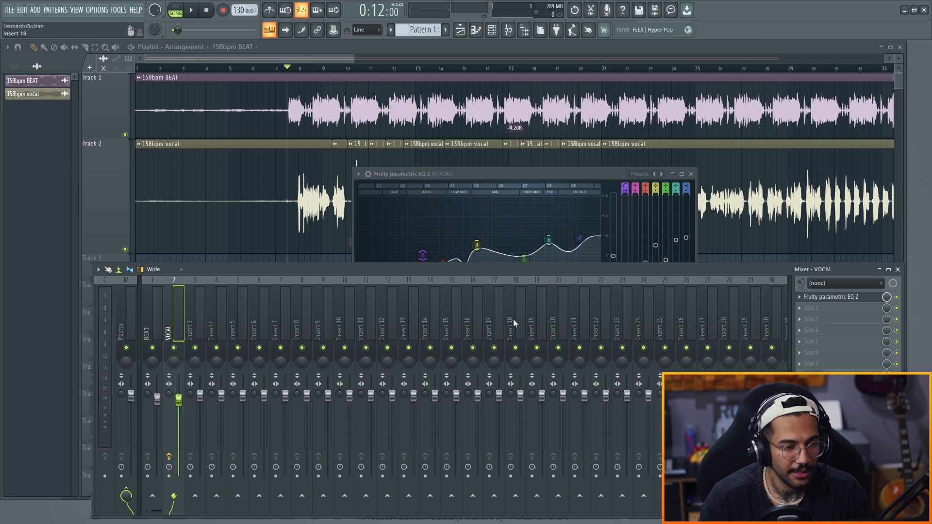
Add Fruity Parametric EQ 2 to the first effect slot of the BEAT track and arrange the BEAT and VOCAL EQ windows side by side
left_click_drag(485, 171, 476, 168)
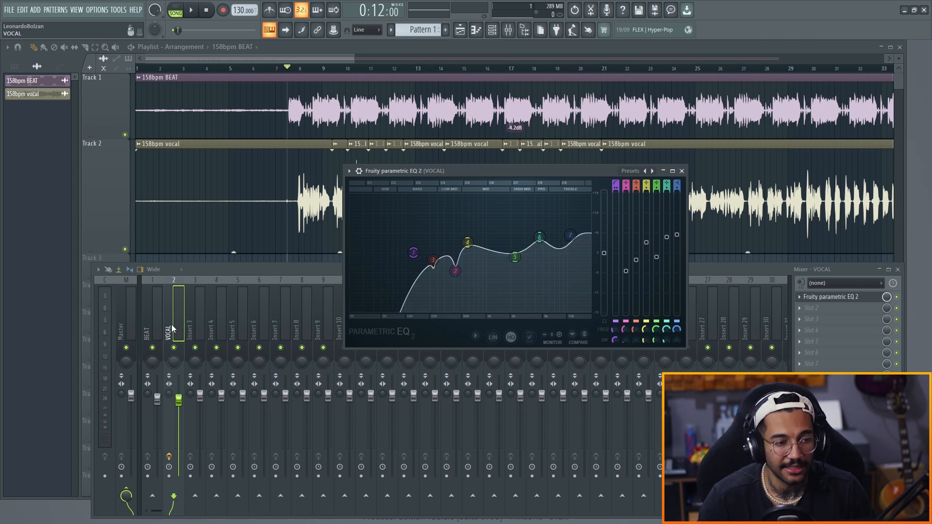
left_click(151, 330)
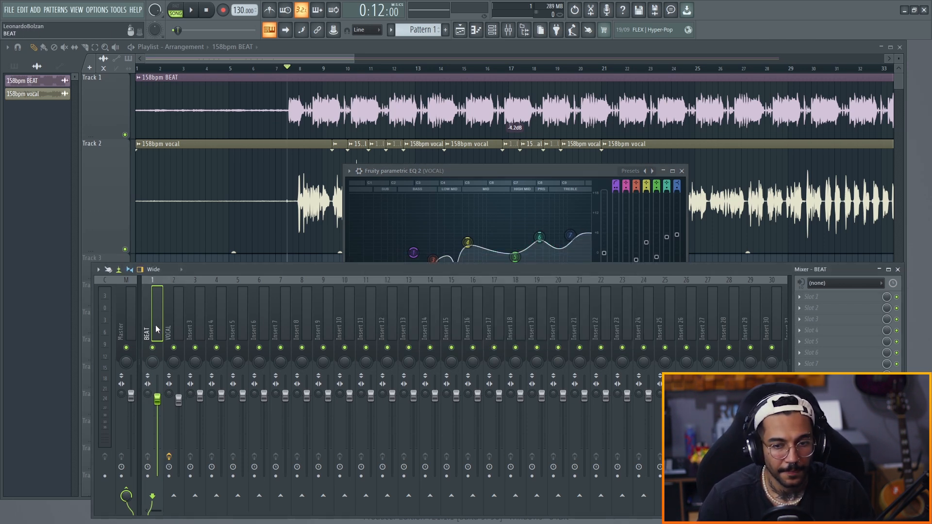
left_click(800, 298)
left_click(699, 296)
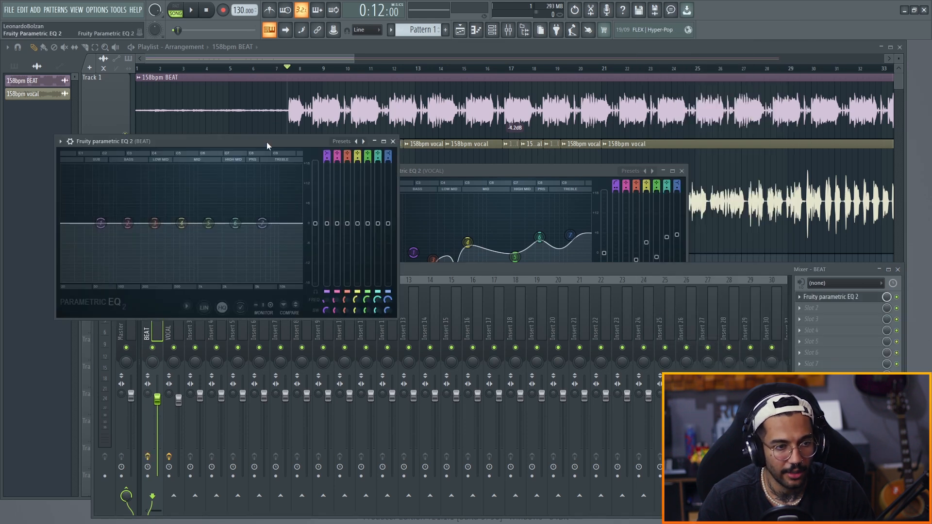
left_click_drag(266, 142, 265, 146)
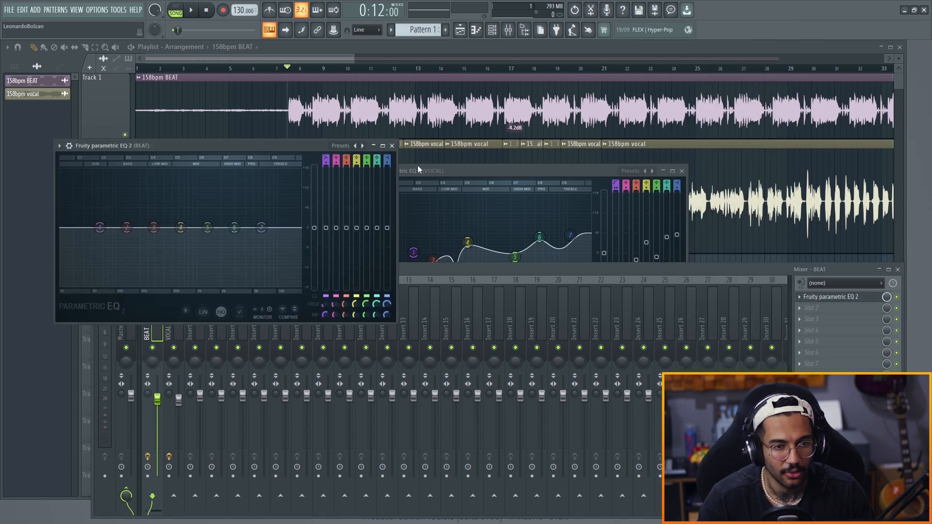
left_click(494, 170)
left_click_drag(493, 171, 580, 135)
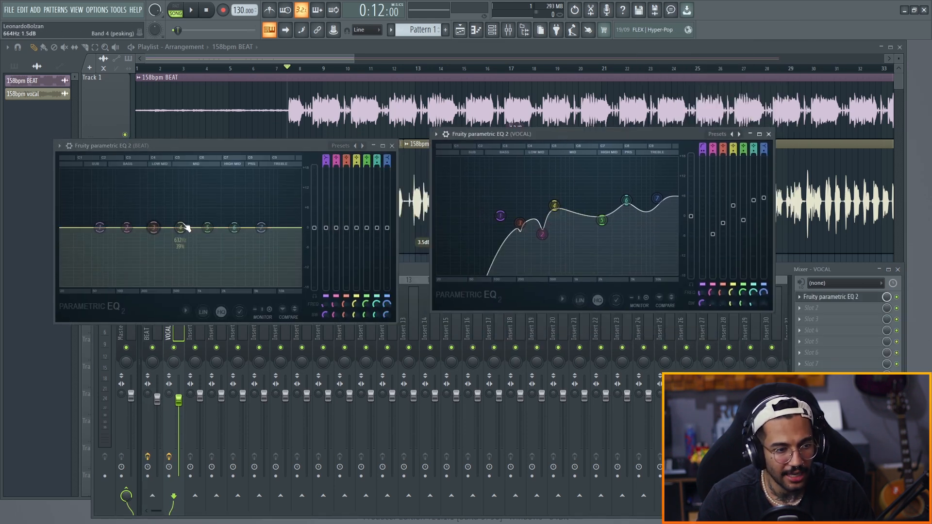
Cut band 4 of the BEAT EQ by about 3 dB around 583 Hz and play the song to check it against the vocal
mouse_move(180, 228)
left_mouse_down()
mouse_move(173, 229)
mouse_move(178, 238)
left_mouse_up()
key("space")
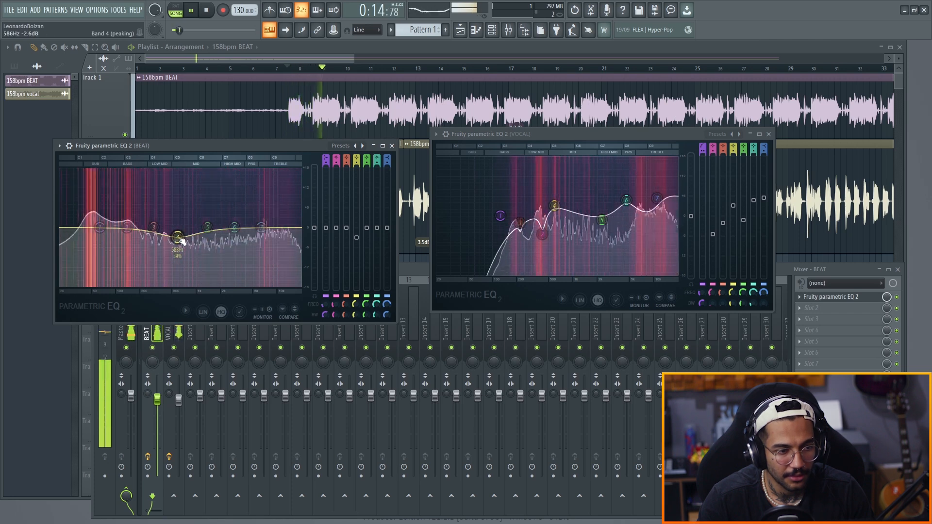
key("space")
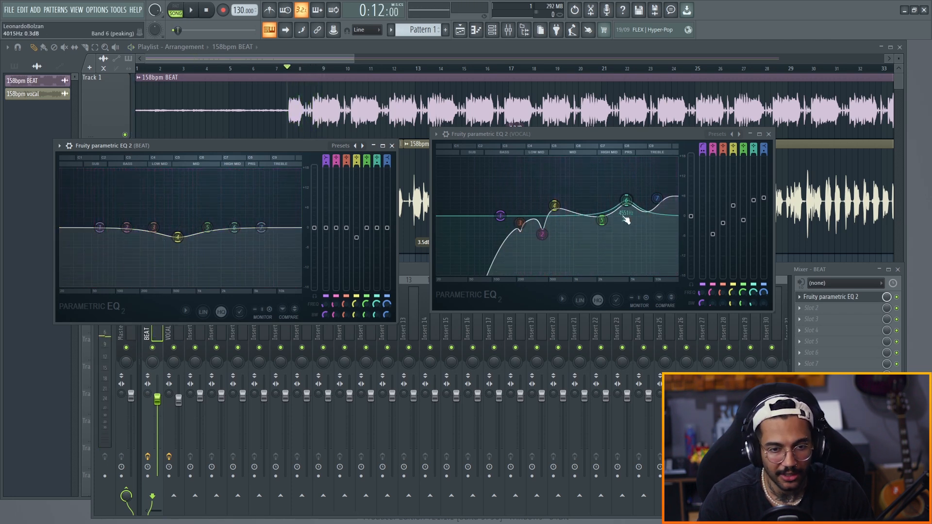
Cut band 6 of the BEAT EQ by 4.4 dB around 4582 Hz with a 23% bandwidth, checking it during playback
left_click_drag(234, 227, 249, 237)
key("space")
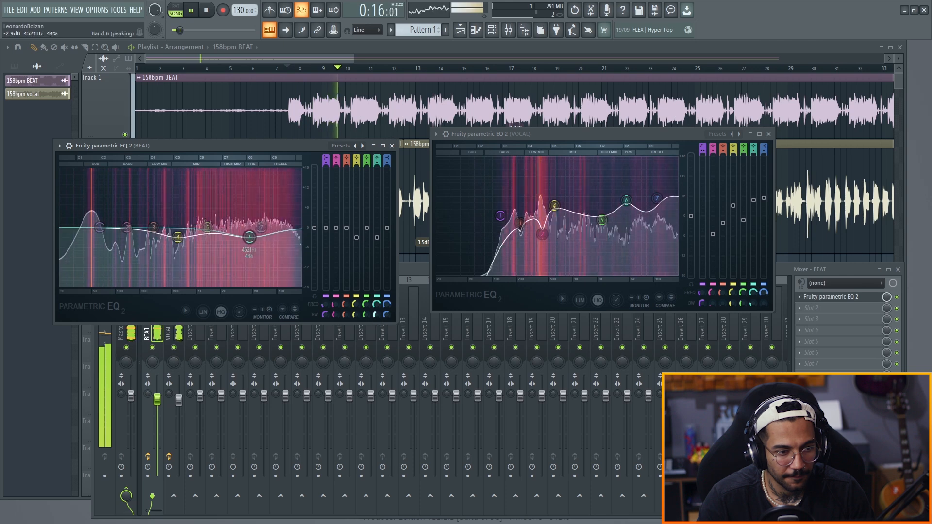
scroll(249, 237, "down", 5)
key("space")
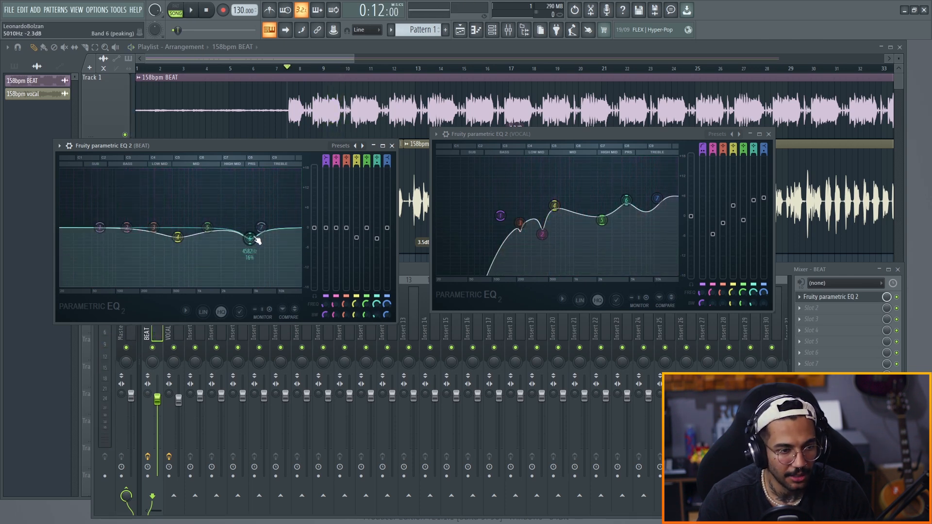
key("space")
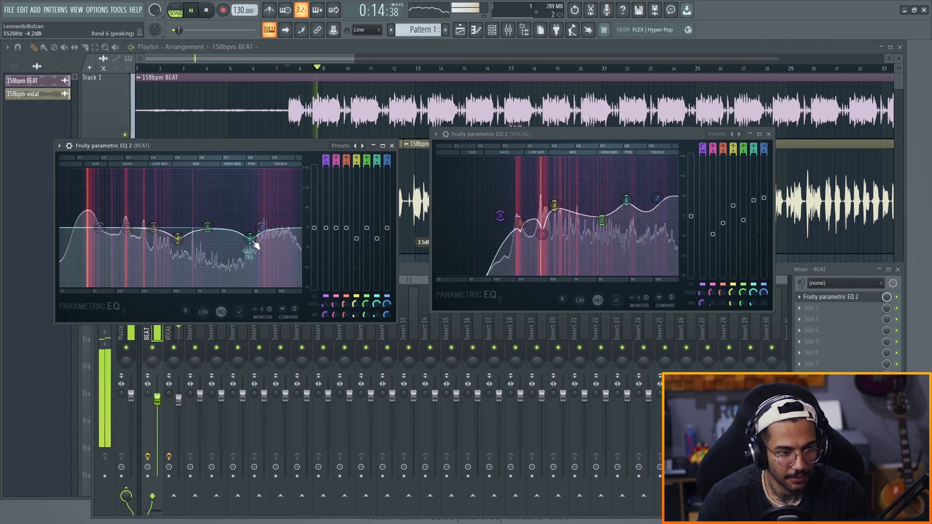
left_click_drag(250, 239, 250, 242)
left_click_drag(376, 315, 377, 310)
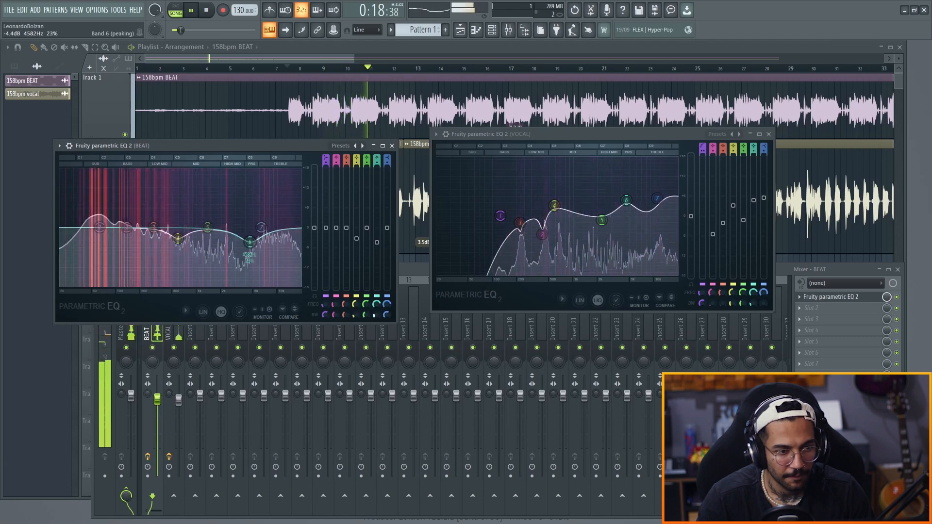
key("space")
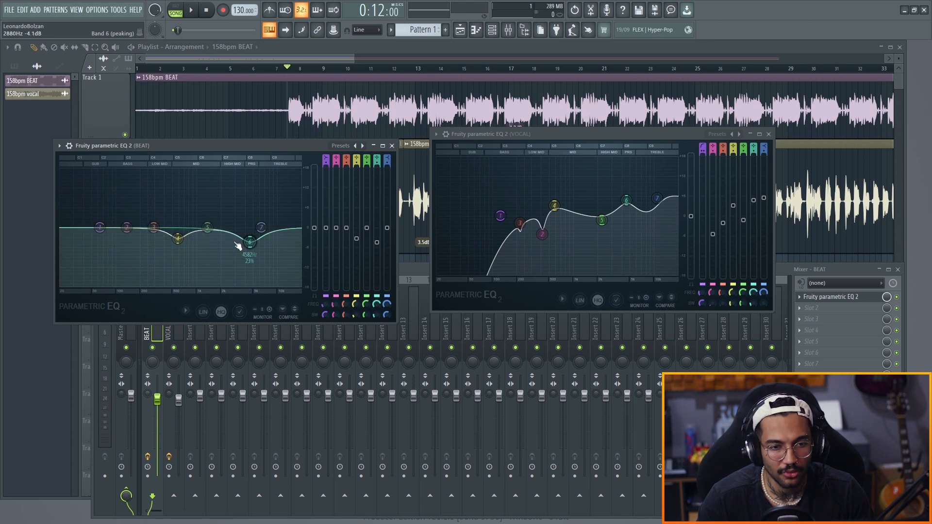
Raise the band 7 high shelf of the BEAT EQ around 6 kHz while the song plays
key("space")
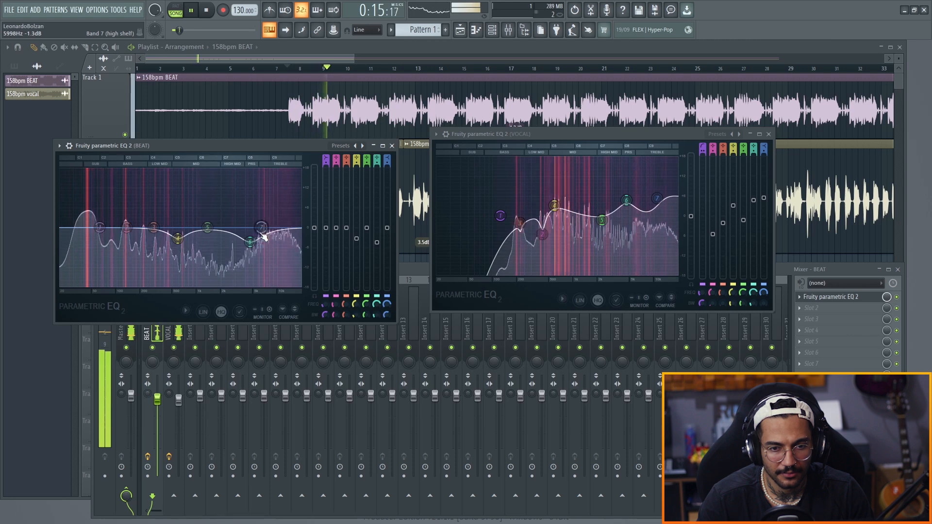
left_click_drag(263, 236, 265, 226)
key("space")
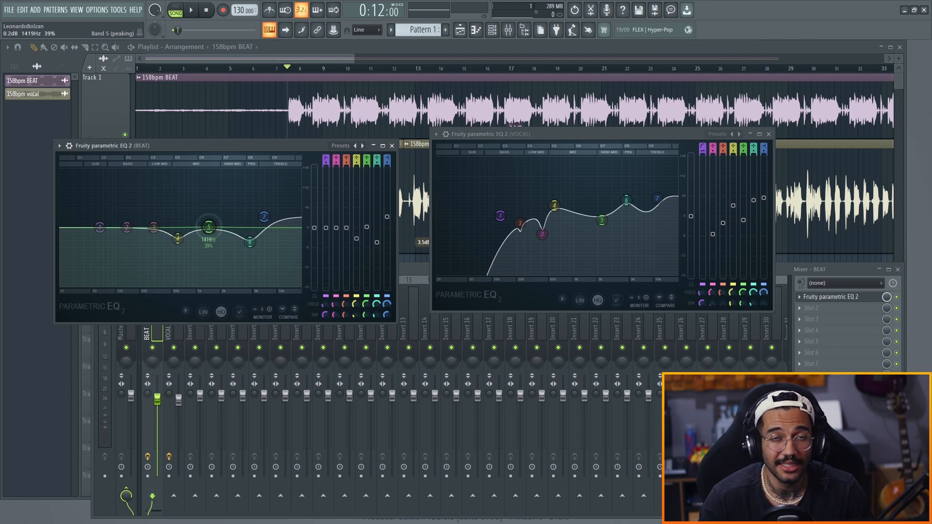
Boost band 5 of the BEAT EQ by 2.9 dB at 1309 Hz, audition it, and set its bandwidth to 27%
mouse_move(209, 227)
left_mouse_down()
mouse_move(207, 209)
mouse_move(222, 216)
mouse_move(224, 199)
mouse_move(206, 196)
mouse_move(206, 216)
left_mouse_up()
key("space")
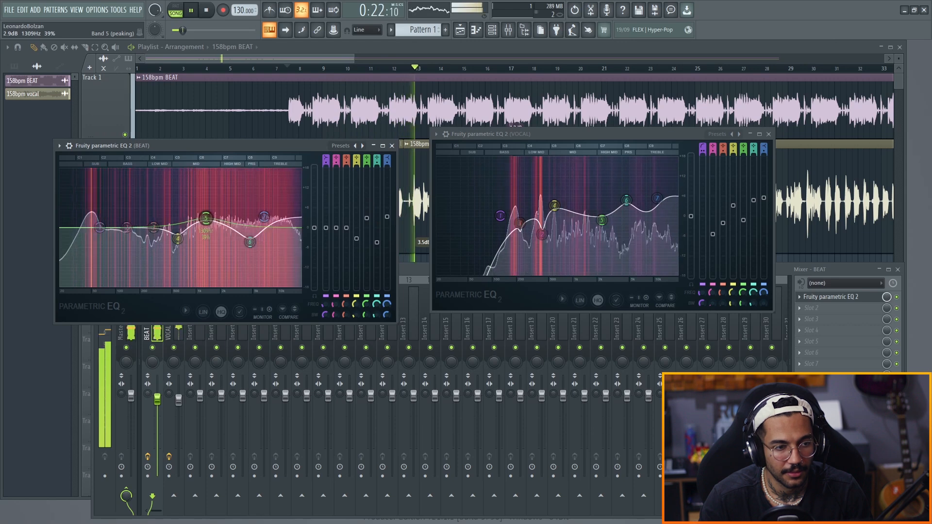
key("space")
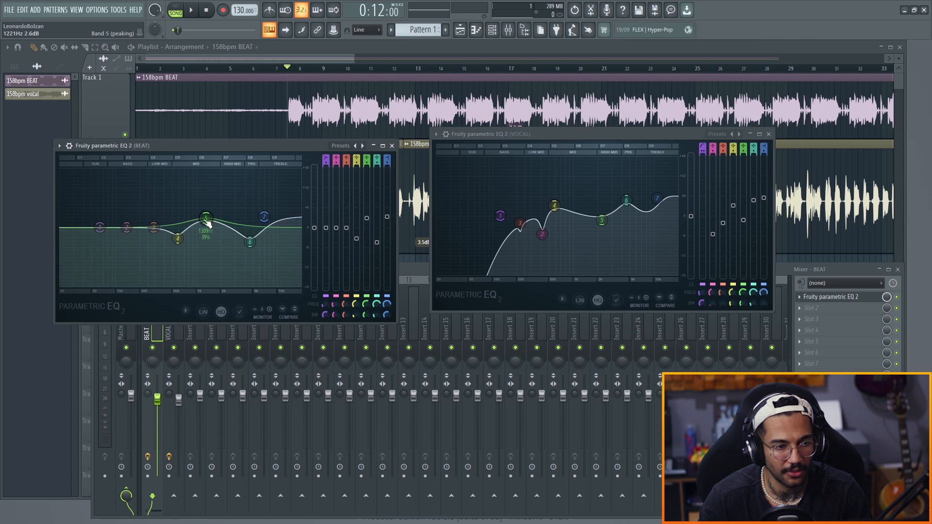
left_click_drag(364, 312, 364, 321)
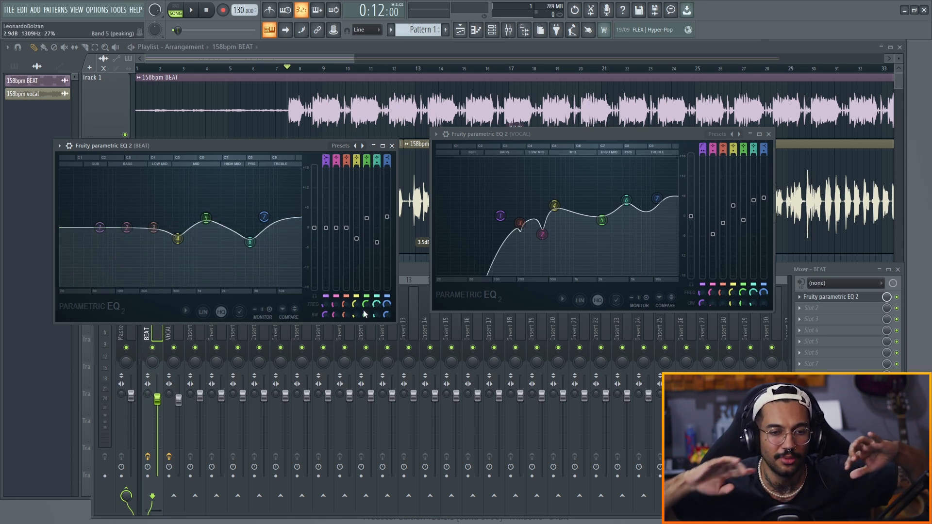
Rearrange the BEAT and VOCAL EQ windows to compare their curves, start playback, and uncover the BEAT and VOCAL mixer strips
left_click_drag(546, 135, 168, 249)
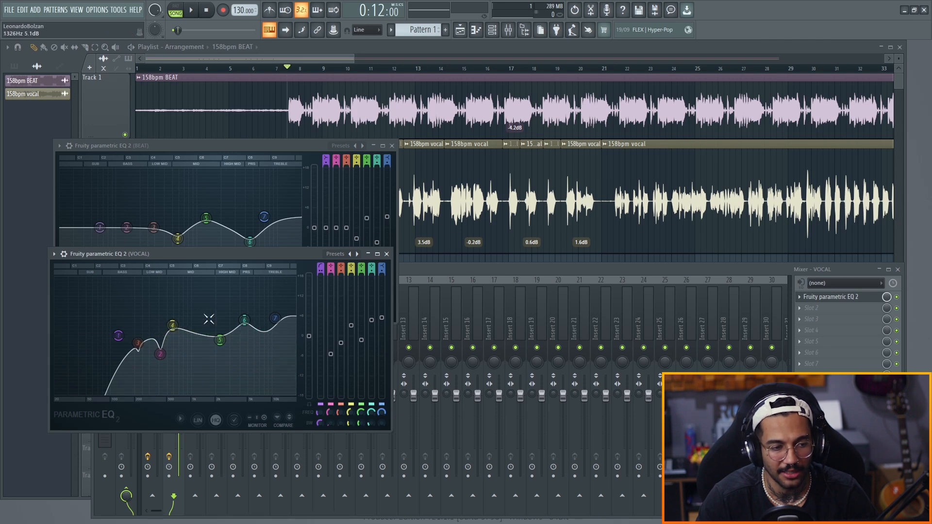
left_click_drag(238, 145, 228, 73)
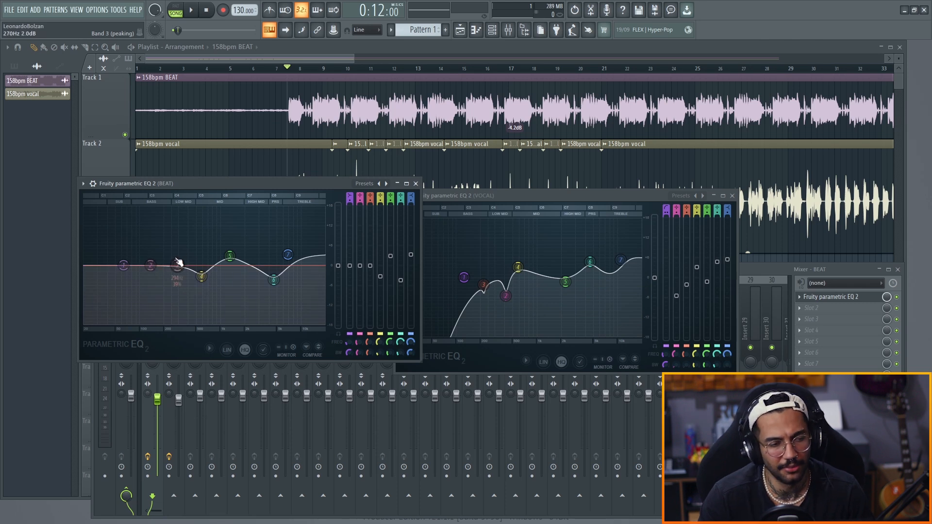
key("space")
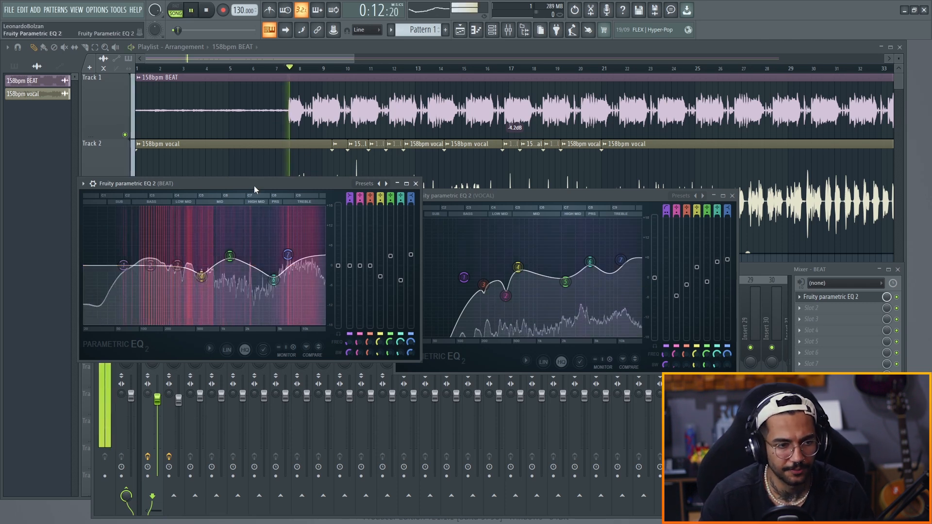
left_click_drag(254, 184, 286, 107)
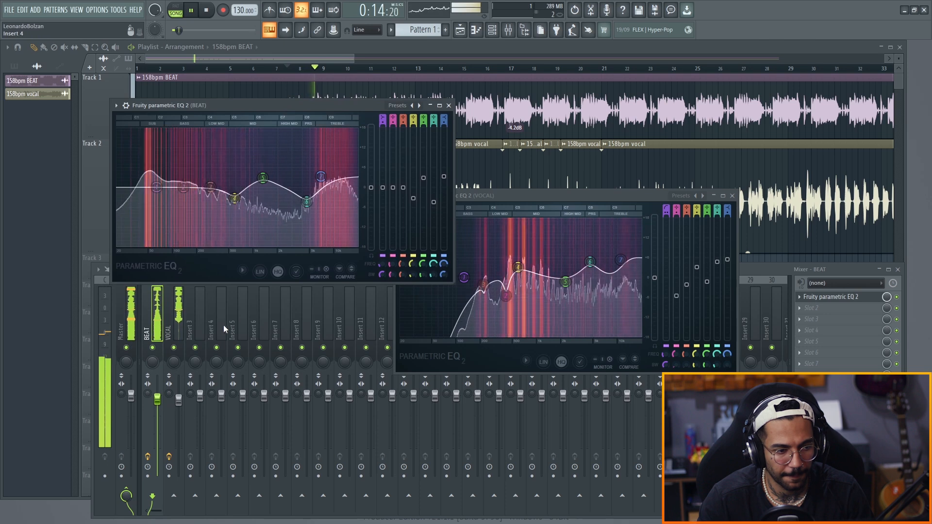
Bypass and re-enable the effects of the BEAT and VOCAL tracks during playback to compare the mix with and without EQ
left_click(191, 452)
left_click(149, 457)
left_click(170, 457)
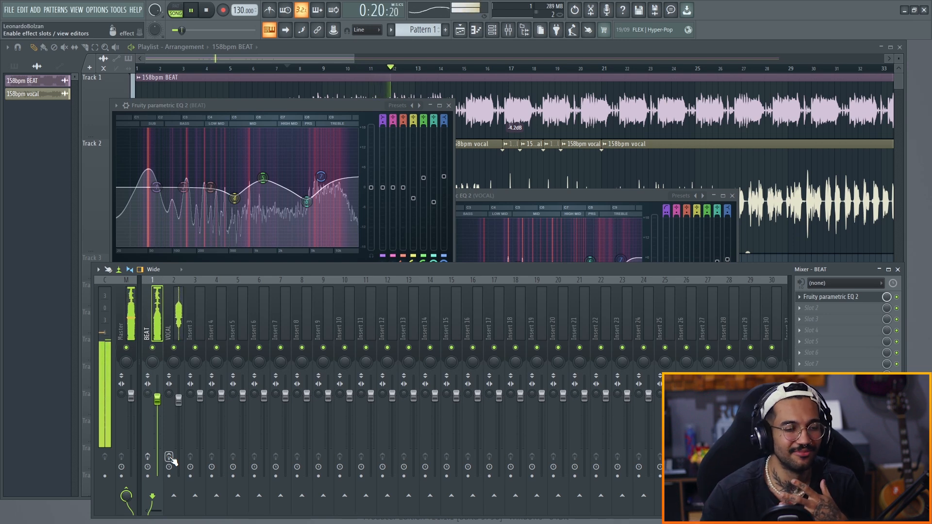
left_click(170, 457)
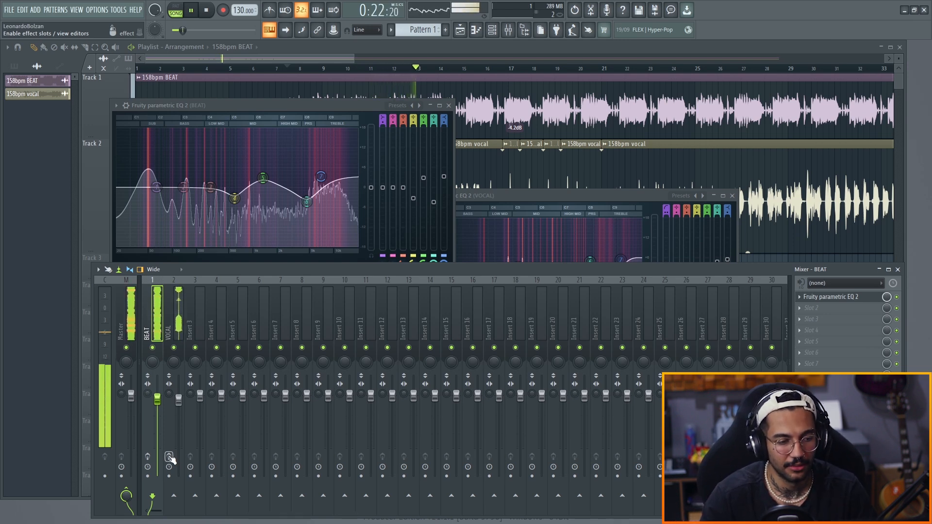
left_click(148, 456)
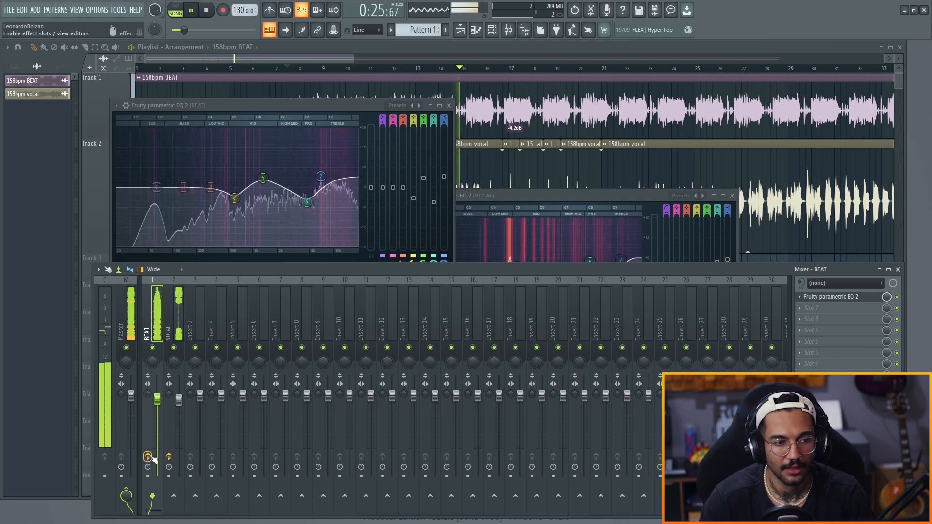
key("space")
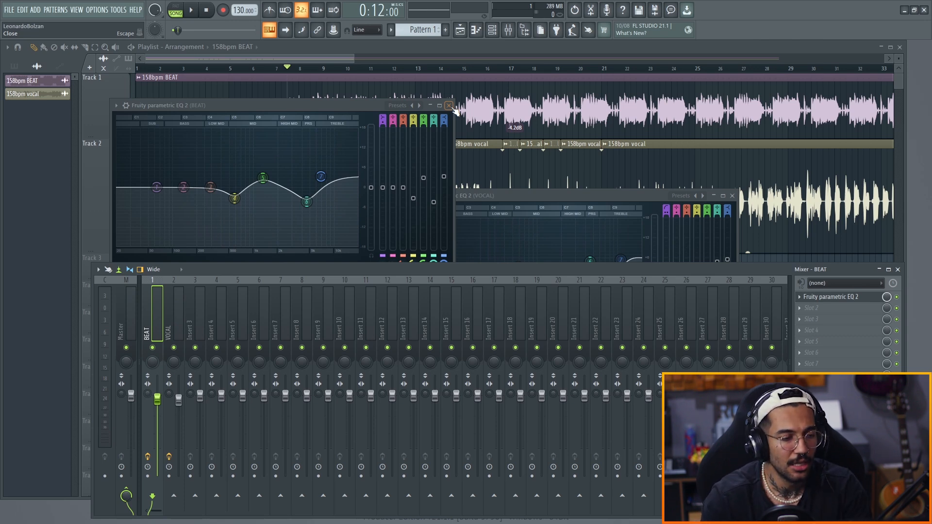
Select the VOCAL mixer track and close the BEAT and VOCAL EQ windows
left_click(178, 310)
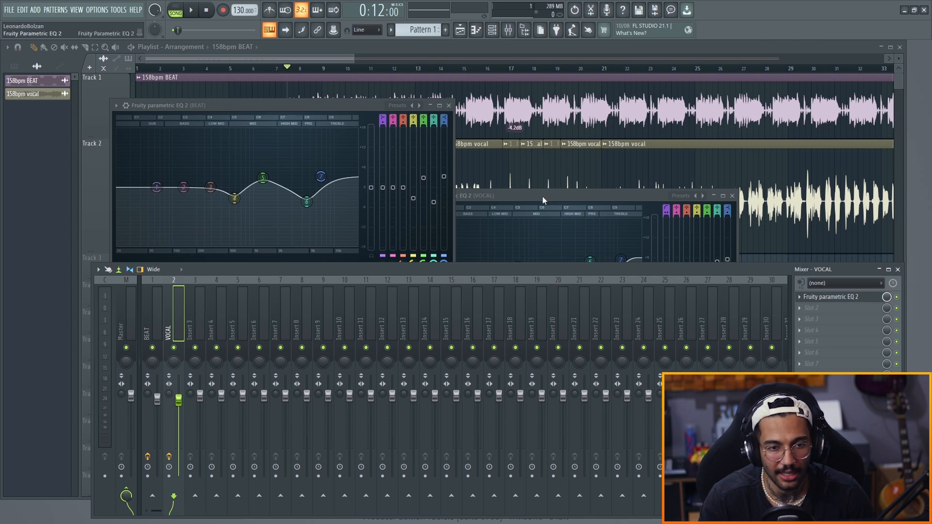
left_click_drag(544, 198, 519, 284)
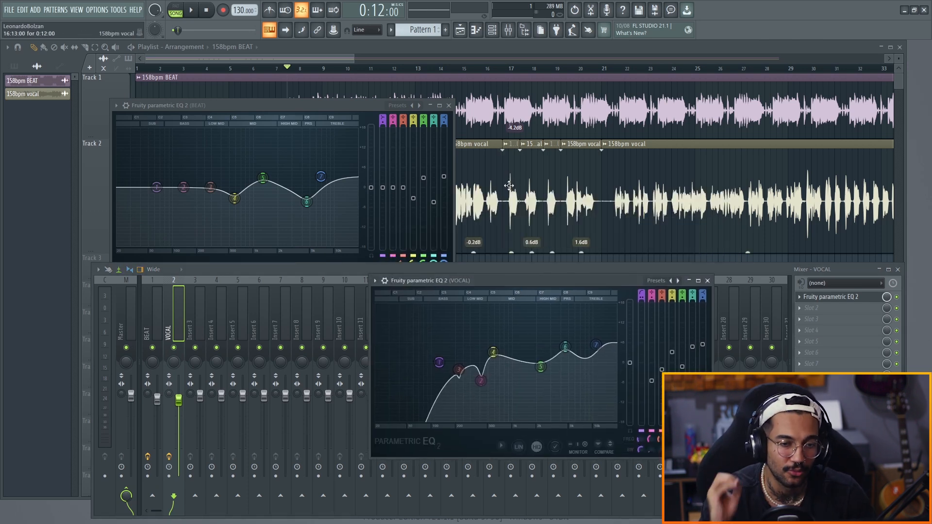
left_click(449, 106)
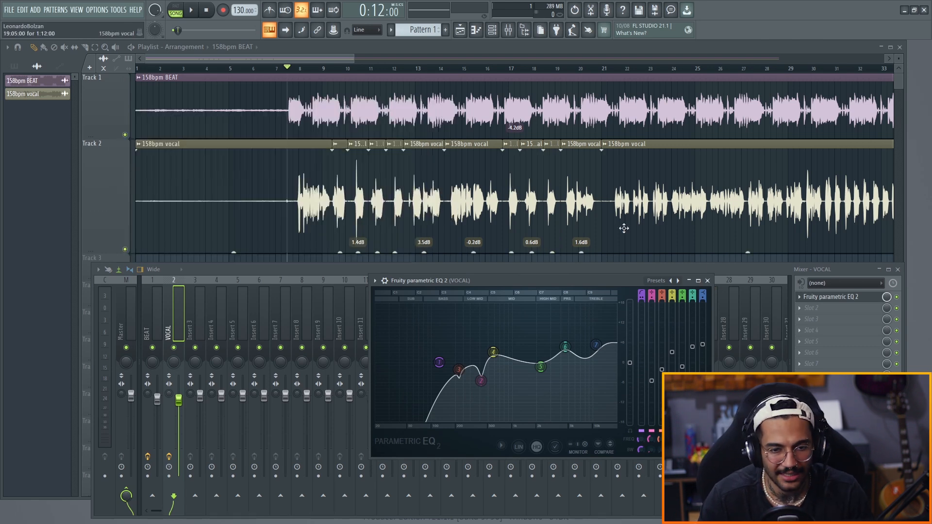
left_click(707, 281)
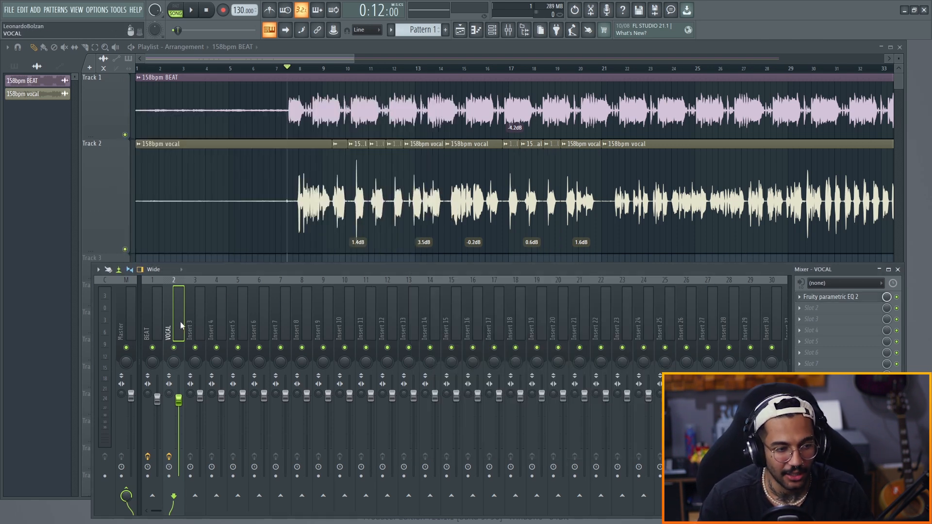
Add Fruity Limiter to the second effect slot of the VOCAL track and compress the vocal with it in COMP mode
left_click(802, 311)
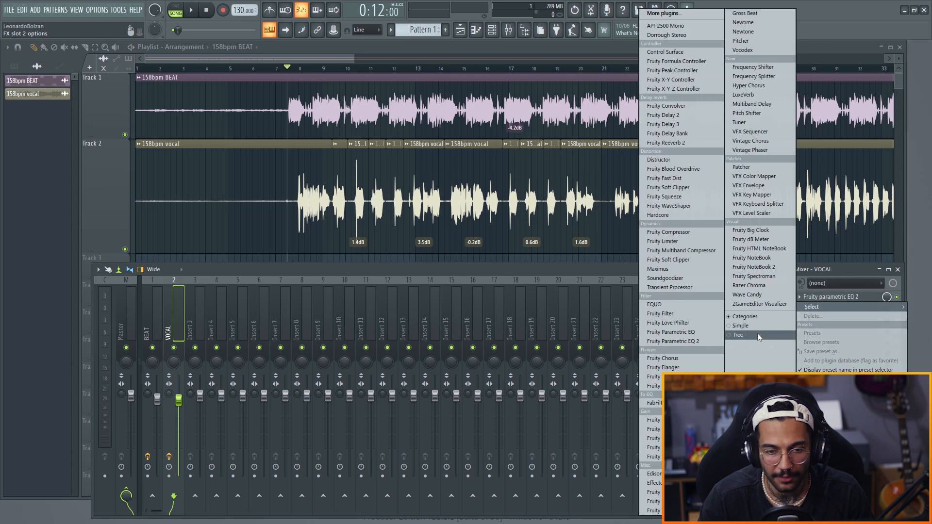
left_click(670, 243)
left_click(179, 324)
left_click_drag(232, 178, 440, 176)
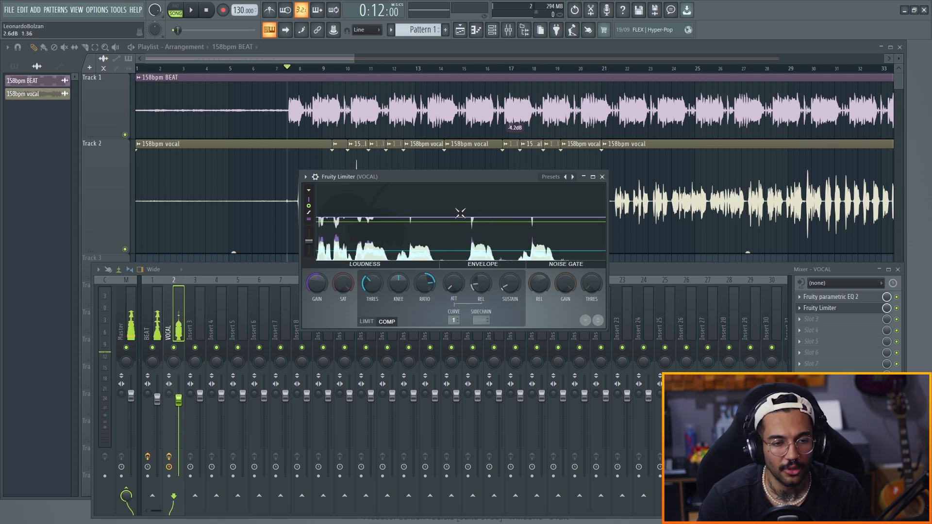
left_click(602, 177)
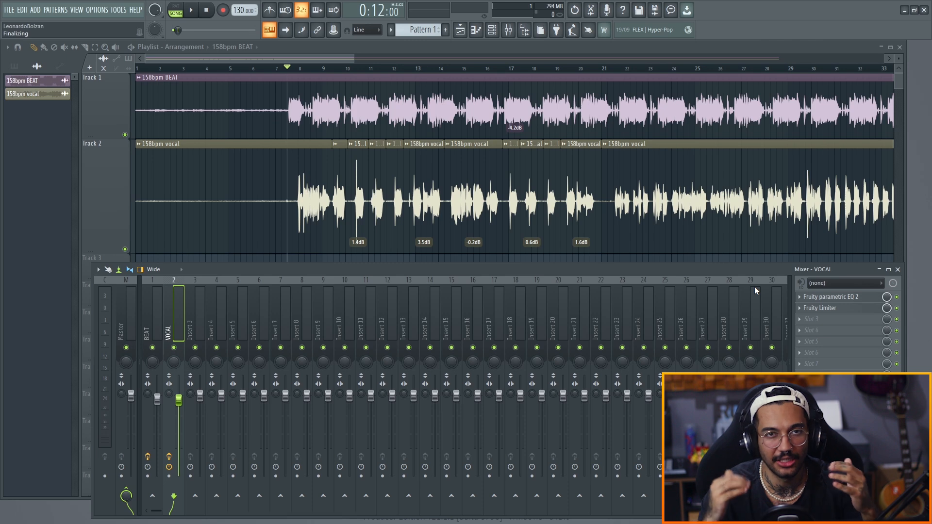
Review the VOCAL EQ curve and the effect chain of the BEAT track
left_click(828, 297)
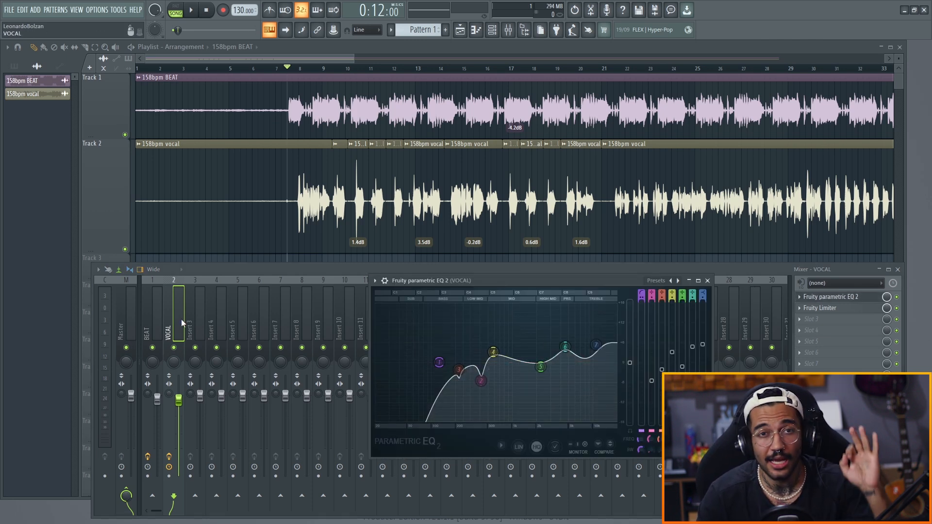
left_click(152, 317)
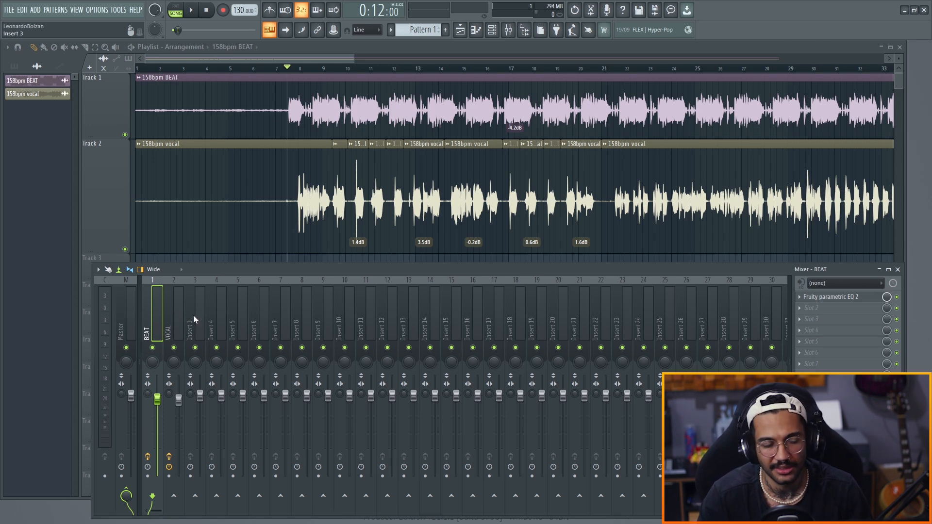
Add Fruity Limiter to the first effect slot of the Master track and switch it to COMP mode
left_click(133, 325)
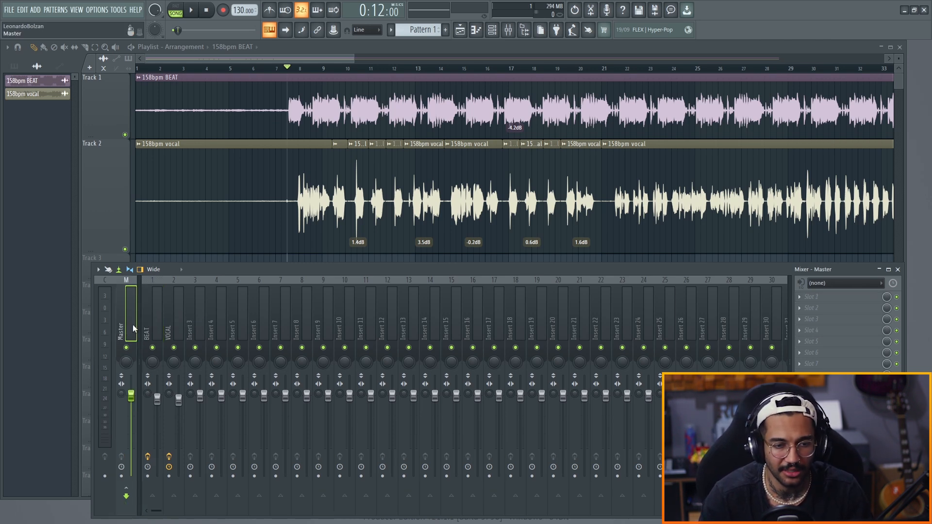
left_click(804, 298)
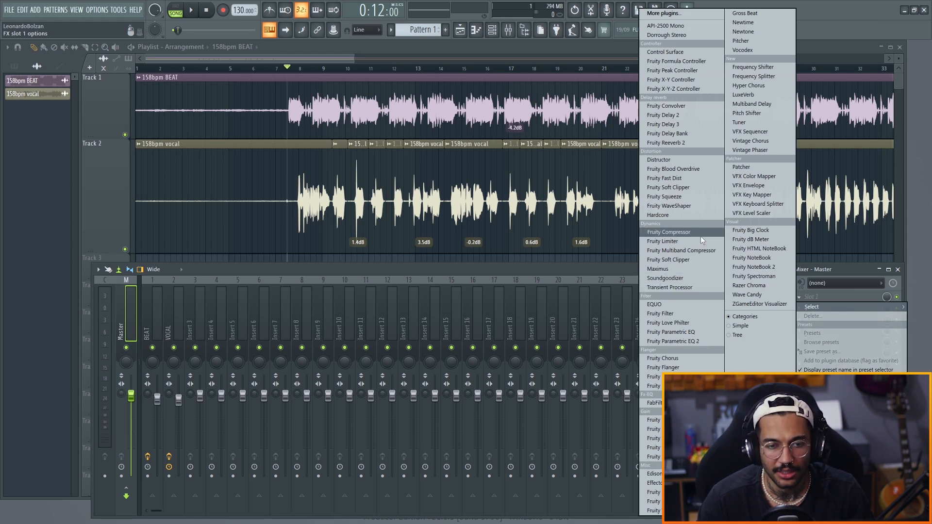
left_click(662, 241)
left_click_drag(147, 138, 341, 212)
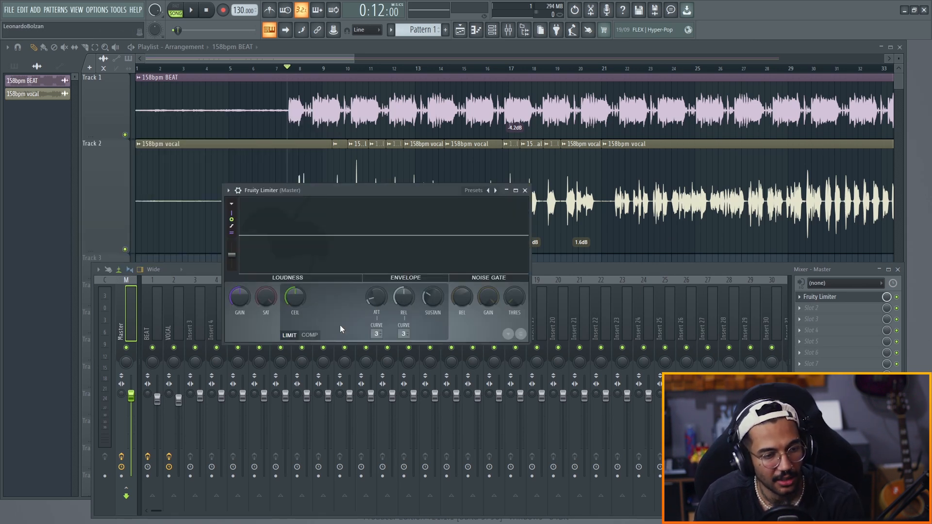
left_click(311, 336)
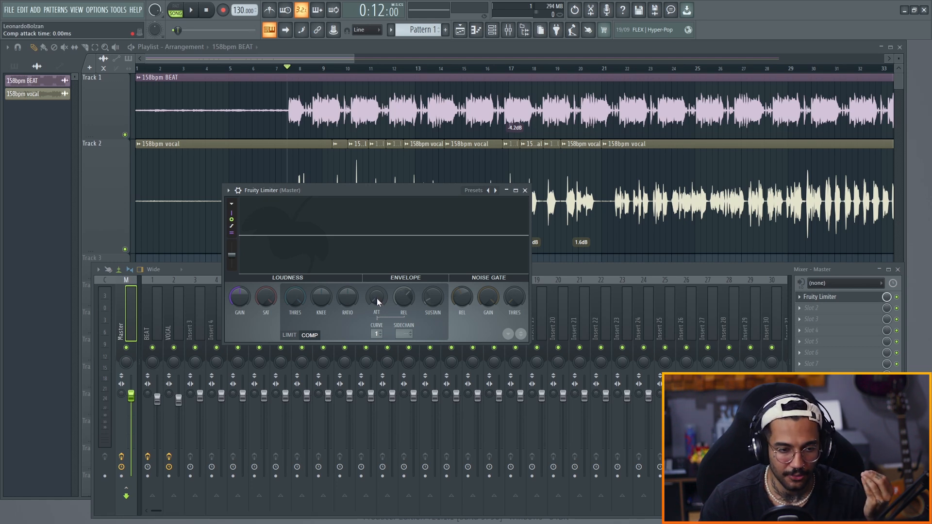
Adjust the Master compressor's attack, release and ratio, and lower its threshold to -11.7 dB during playback
left_click_drag(377, 298, 402, 295)
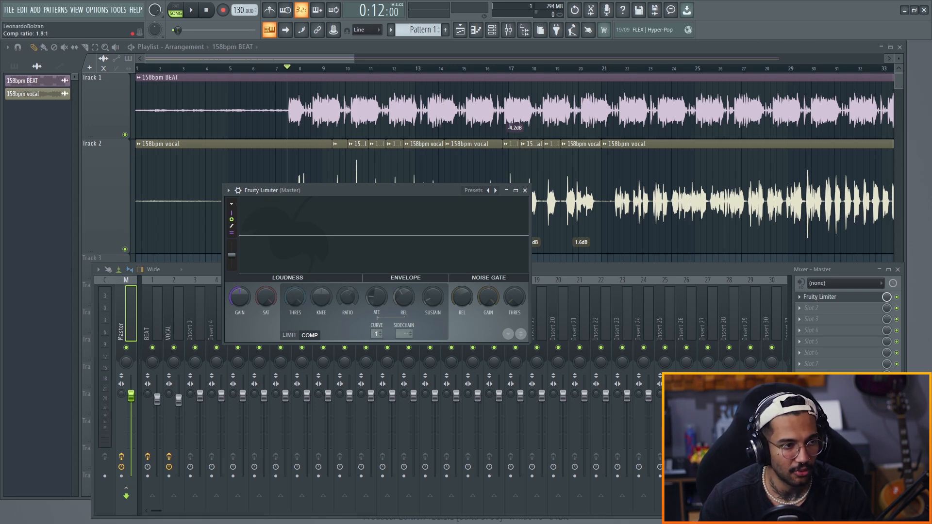
left_click_drag(347, 296, 292, 302)
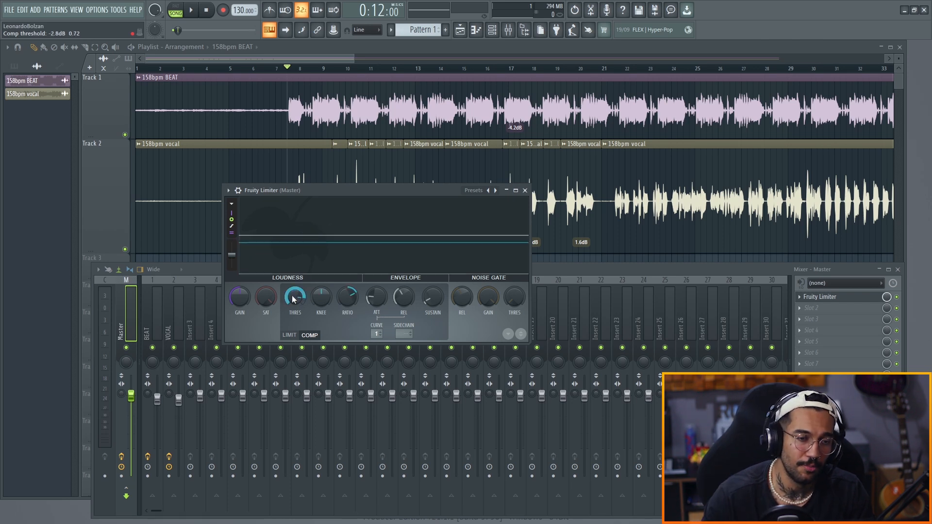
key("space")
left_click_drag(298, 298, 295, 304)
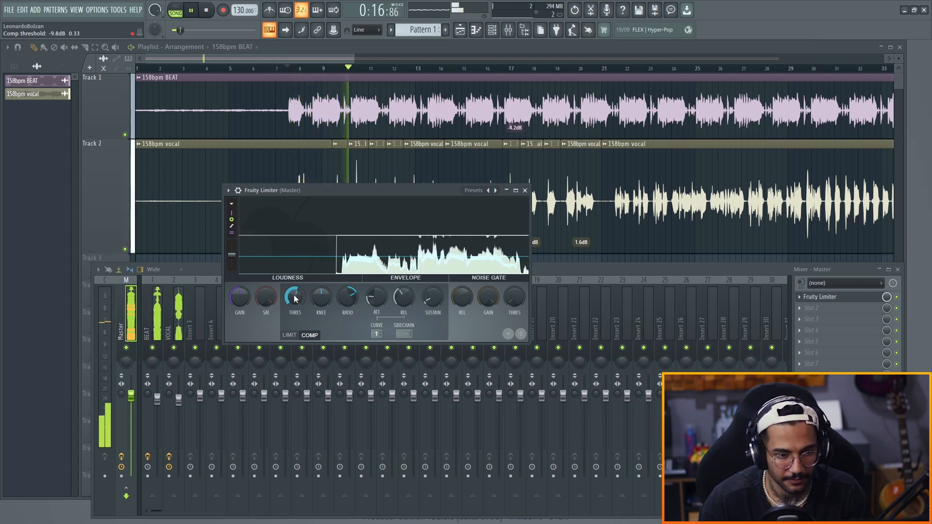
key("space")
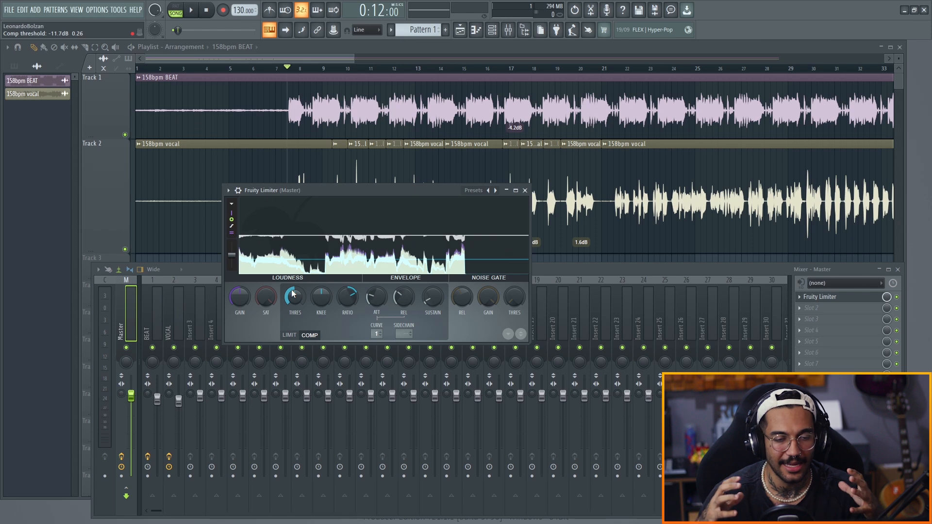
Add Fruity Parametric EQ 2 to the second effect slot of the Master track and bring its window into clear view
left_click(802, 313)
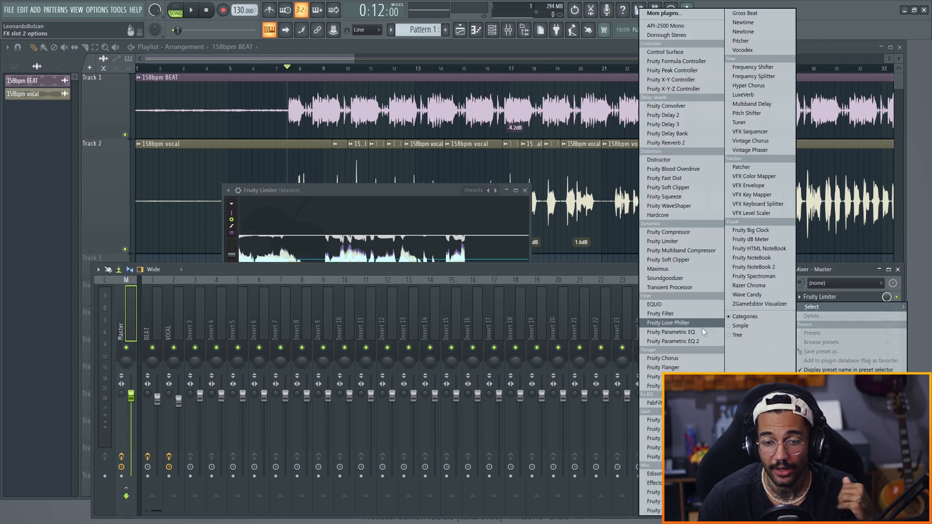
left_click(693, 341)
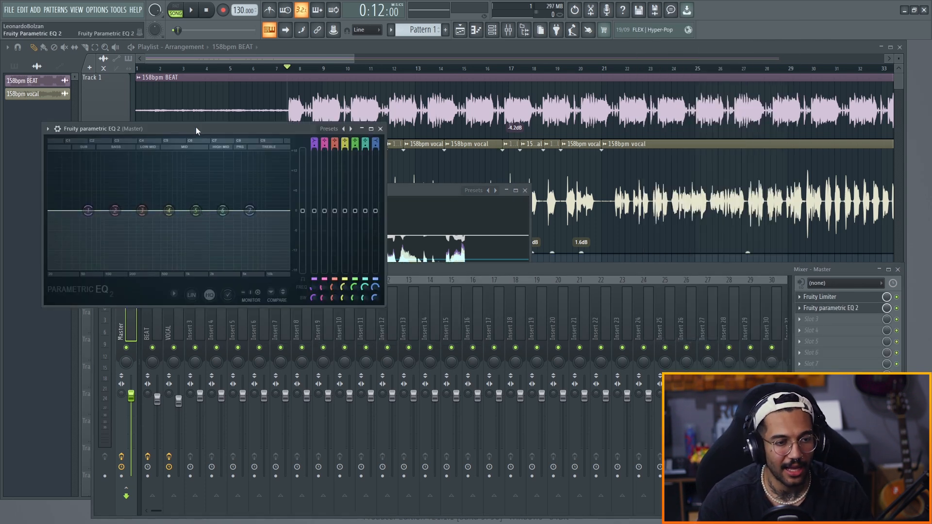
left_click_drag(196, 128, 359, 168)
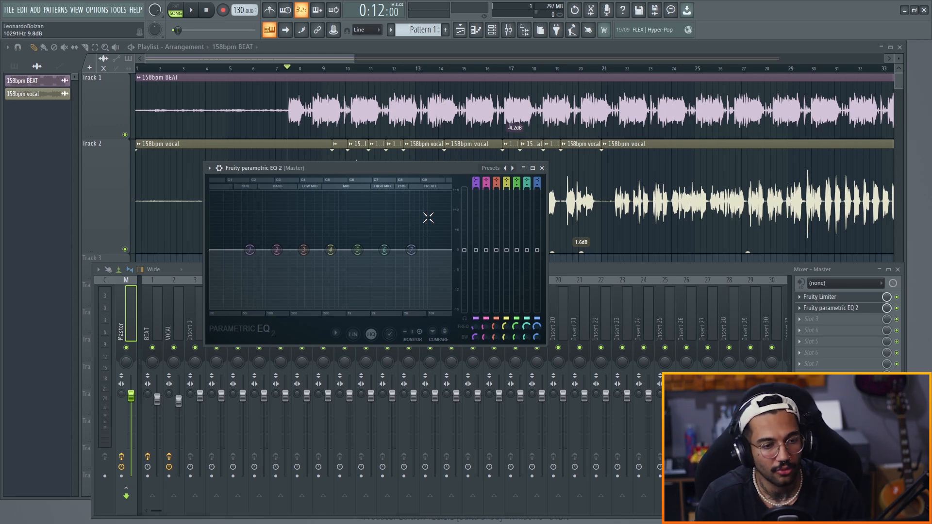
Boost band 5 of the Master EQ by about 1.4 dB at 1098 Hz and slightly raise band 3 during playback
key("space")
mouse_move(357, 250)
left_mouse_down()
mouse_move(359, 235)
mouse_move(353, 249)
left_mouse_up()
key("space")
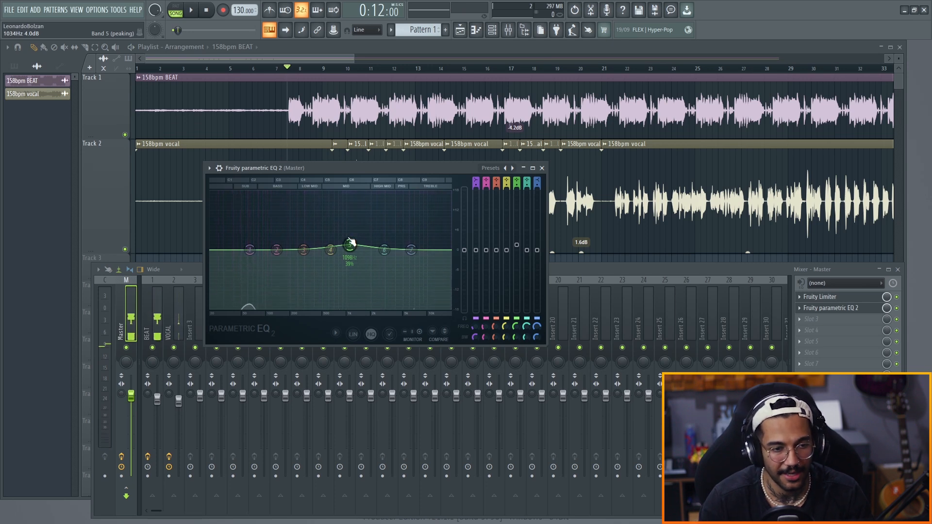
key("space")
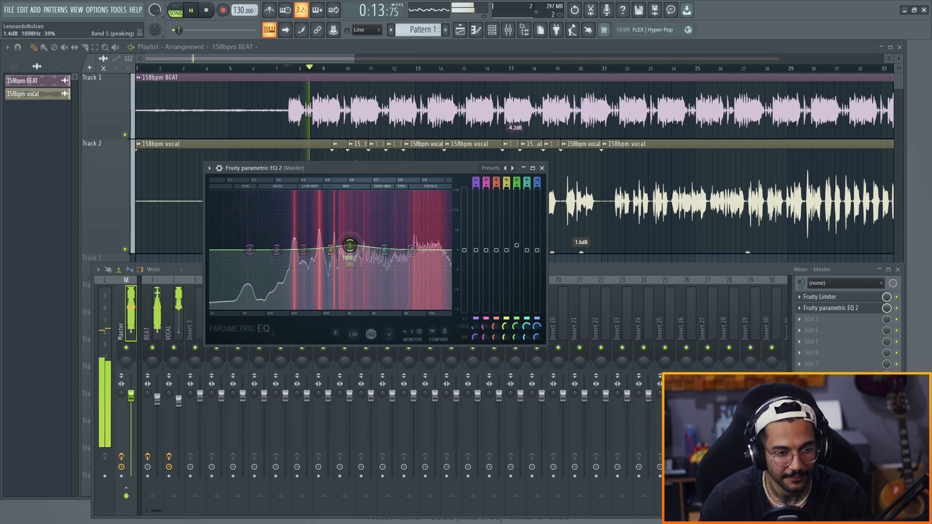
left_click_drag(350, 246, 350, 245)
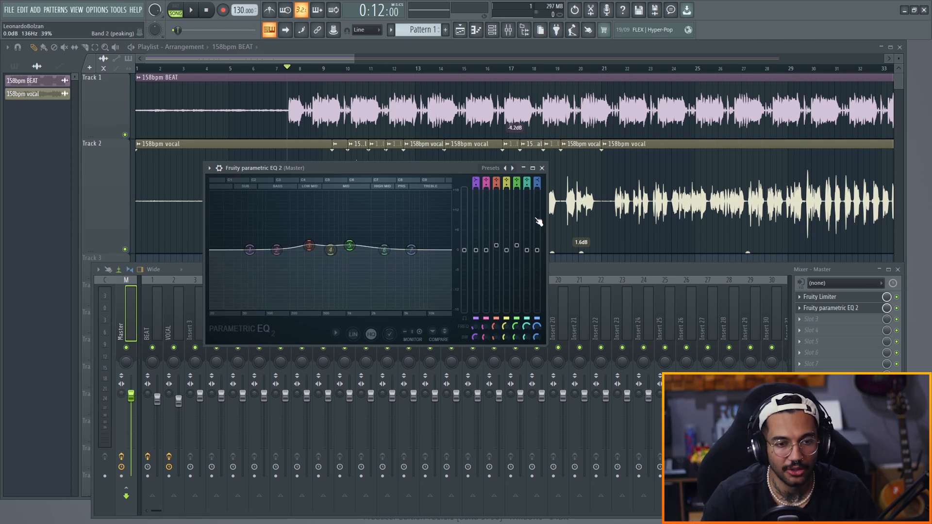
left_click(543, 168)
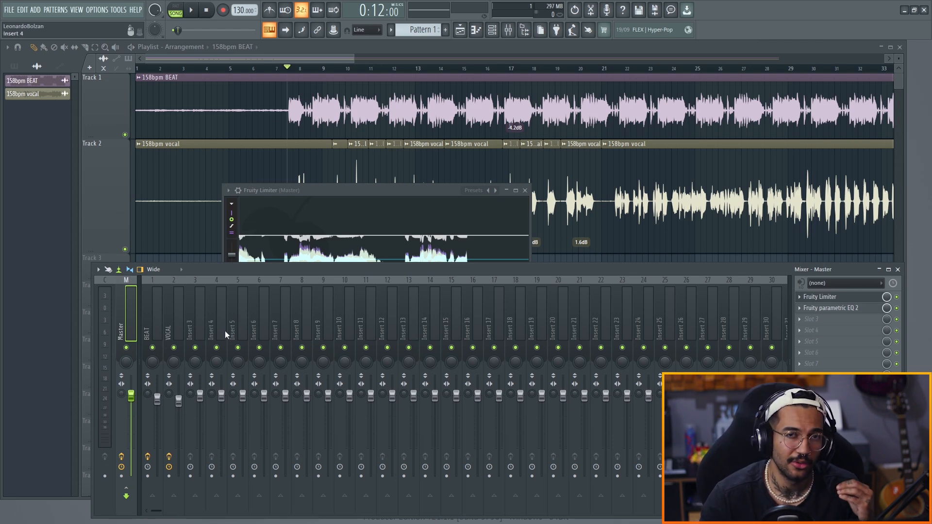
Rename the Insert 3 mixer track as REVERB
left_click(196, 321)
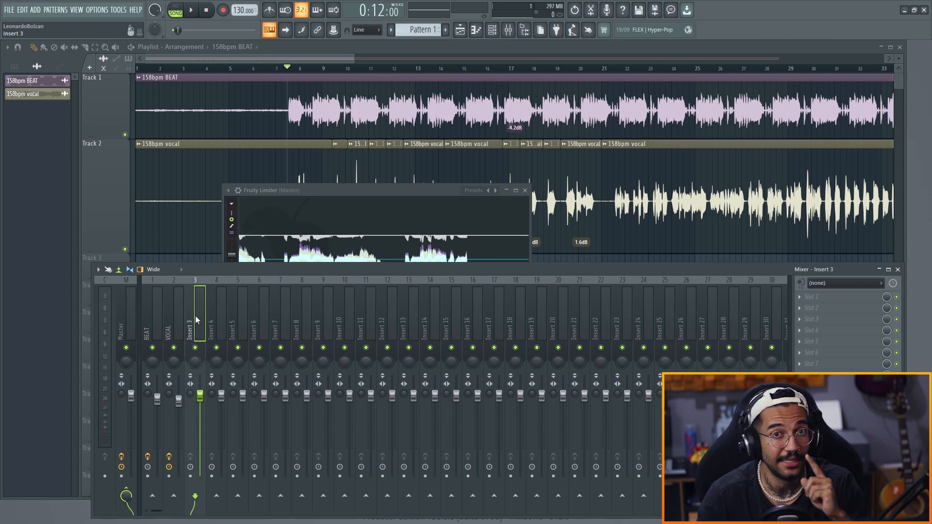
right_click(196, 316)
left_click(233, 245)
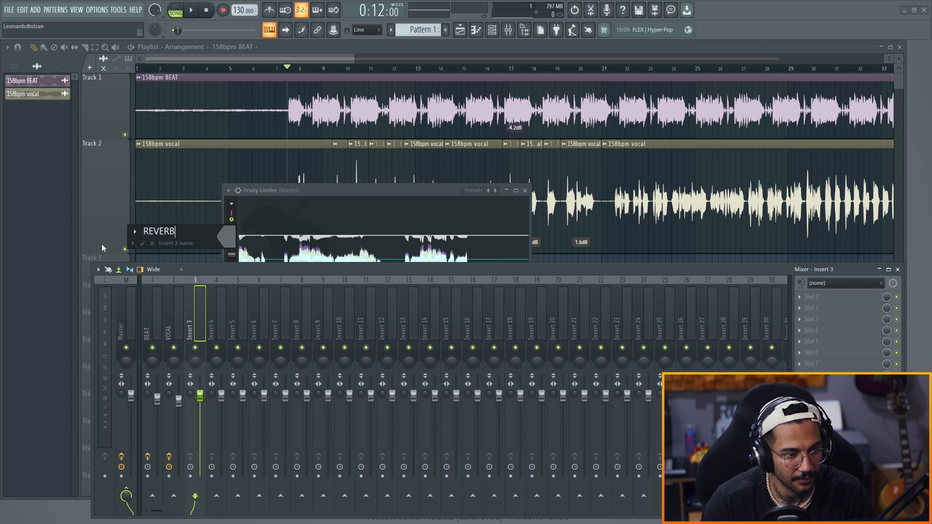
left_click(142, 244)
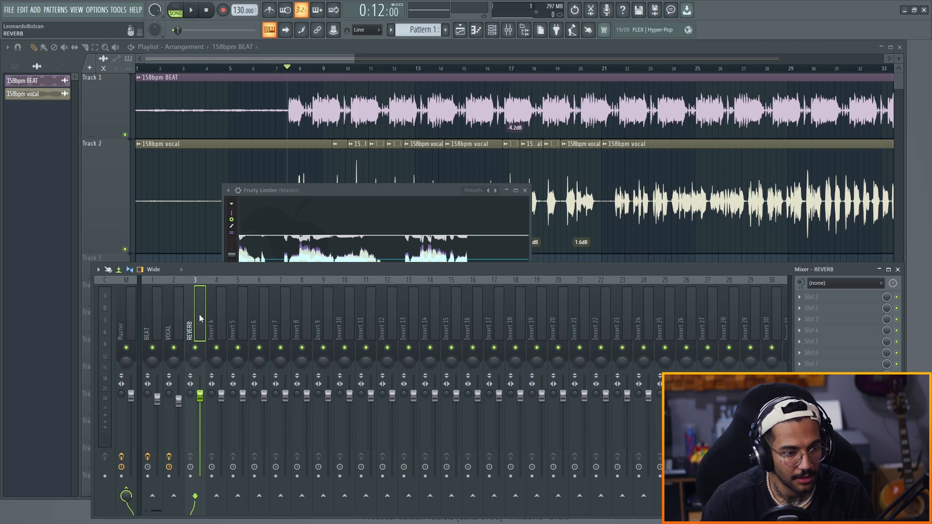
Add Fruity Reeverb 2 to the first effect slot of the REVERB track, raising its wet level and lowering its dry level
left_click(812, 298)
left_click(680, 125)
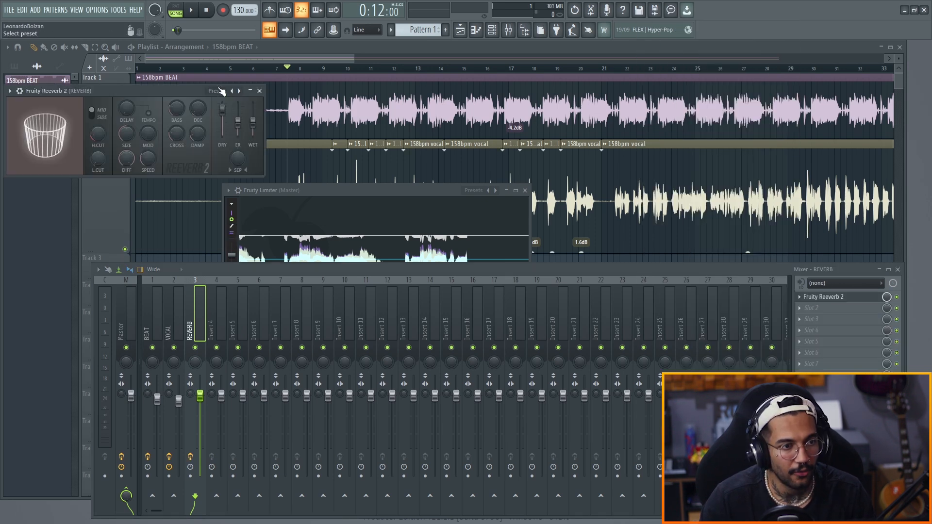
left_click_drag(173, 90, 272, 111)
left_click_drag(351, 142, 321, 156)
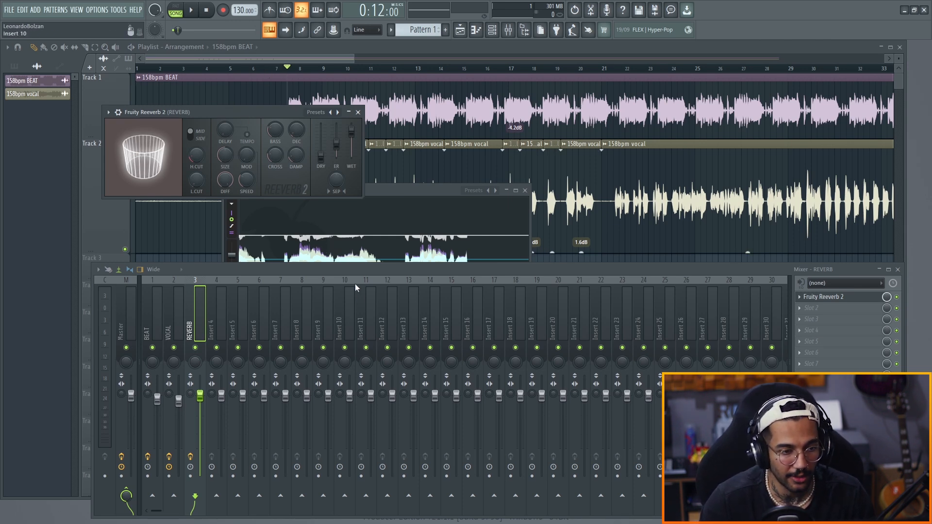
Route the VOCAL track to REVERB and set the send level to about 20% while listening to playback
left_click_drag(279, 268, 306, 205)
left_click(209, 398)
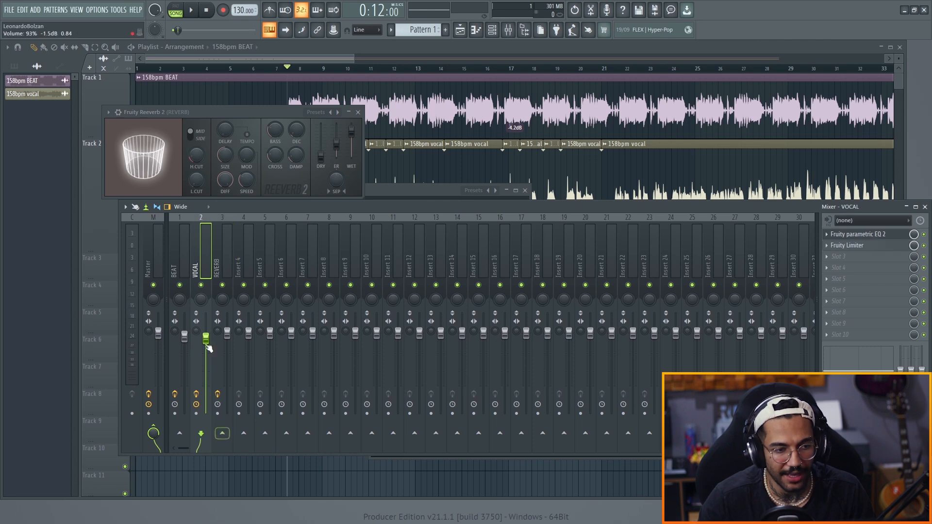
left_click(222, 433)
key("space")
scroll(224, 436, "down", 10)
key("space")
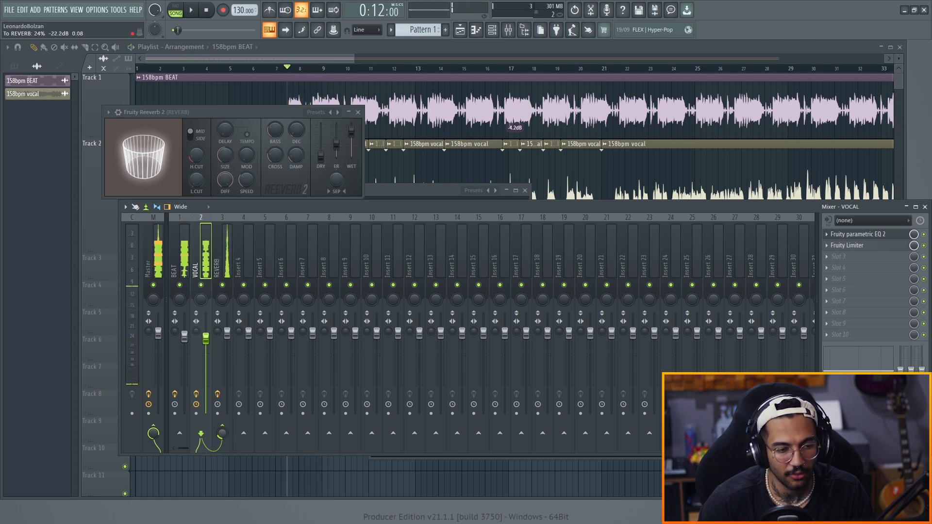
key("space")
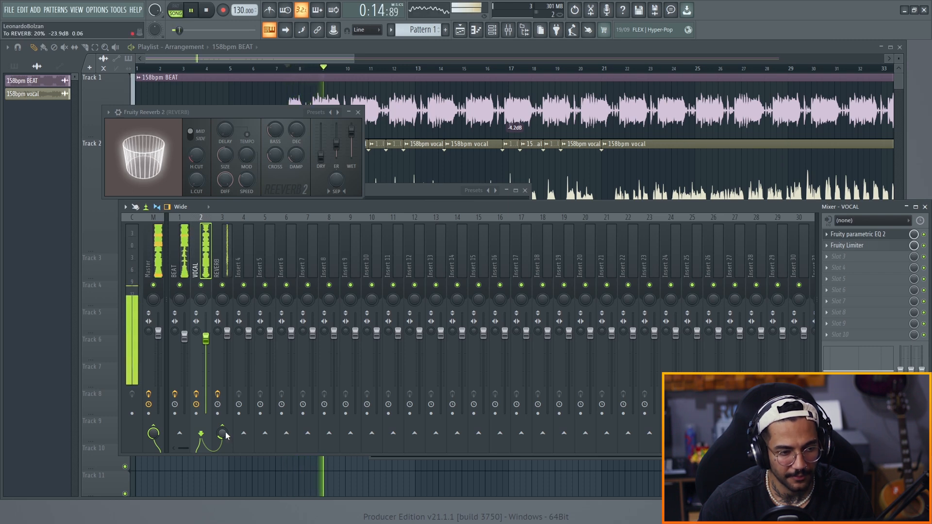
key("space")
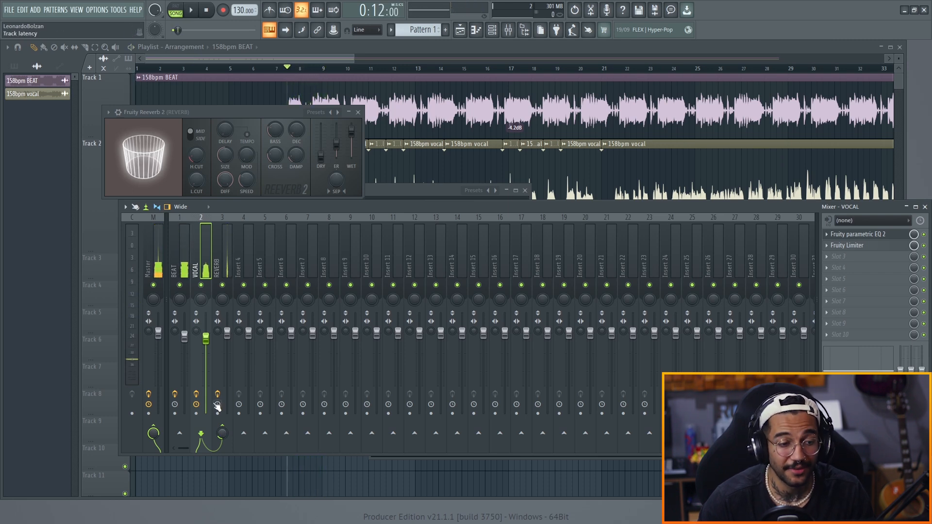
Route the BEAT track to REVERB and reduce the send level to about 22% during playback
left_click(181, 282)
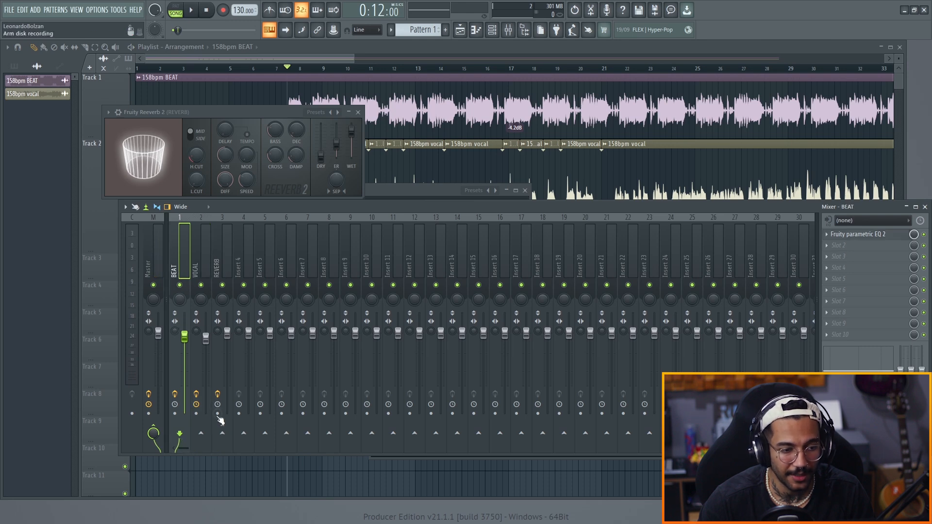
left_click(222, 432)
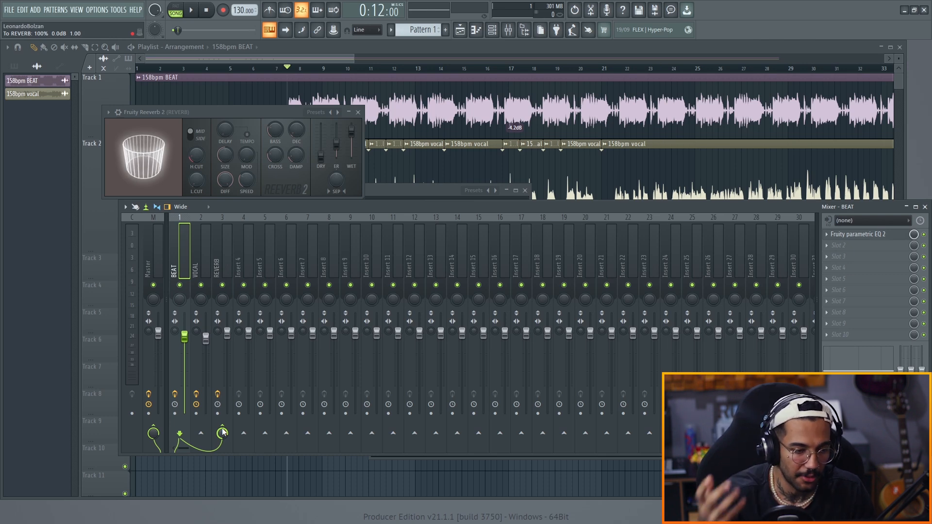
key("space")
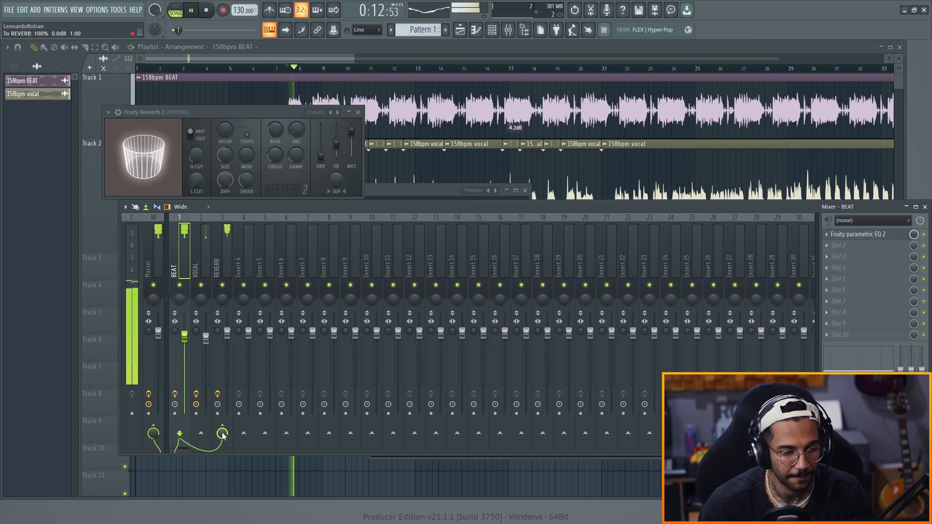
left_click_drag(224, 432, 224, 435)
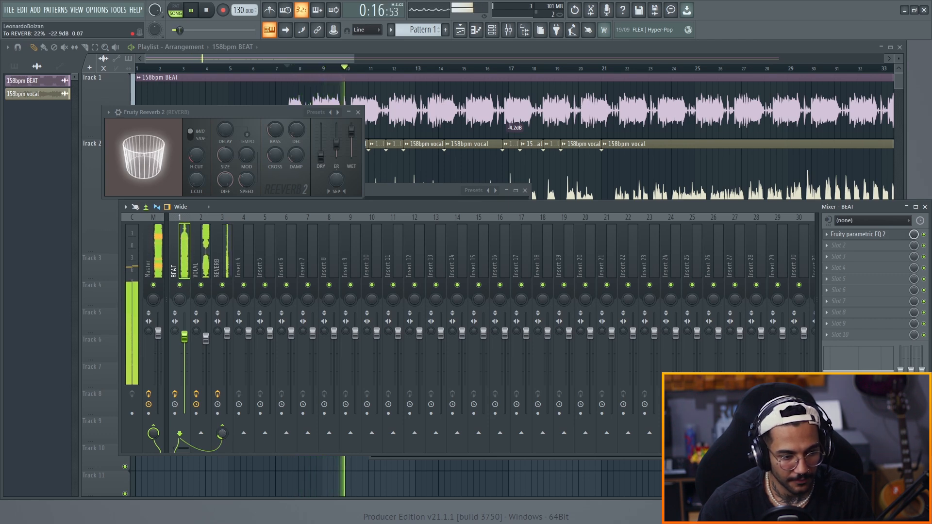
key("space")
Add Fruity Parametric EQ 2 to the REVERB track and move it ahead of Fruity Reeverb 2 in the chain
left_click(227, 267)
left_click(828, 247)
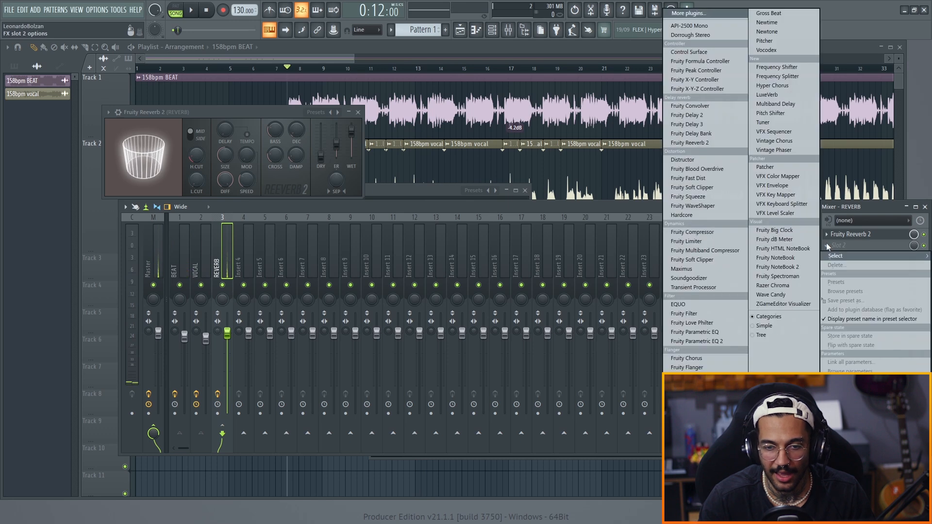
left_click(713, 342)
left_click_drag(180, 104, 421, 163)
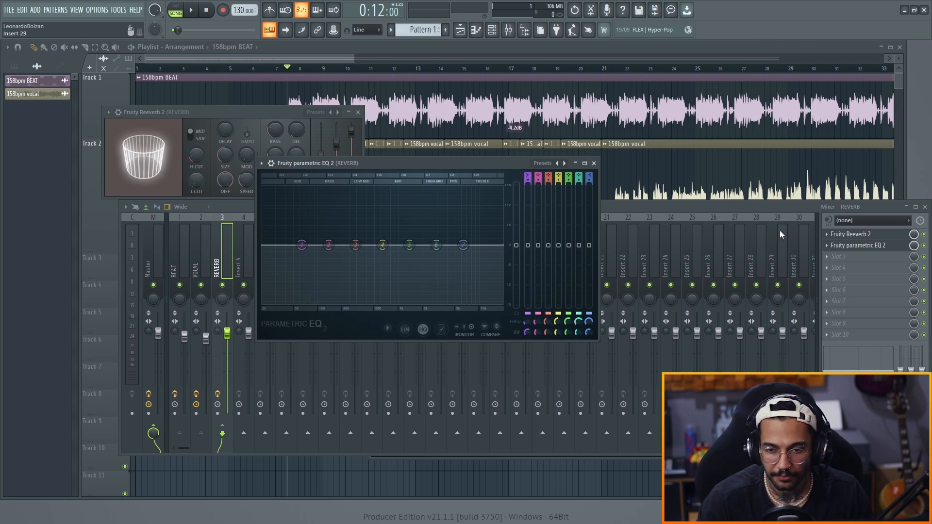
left_click_drag(872, 248, 877, 237)
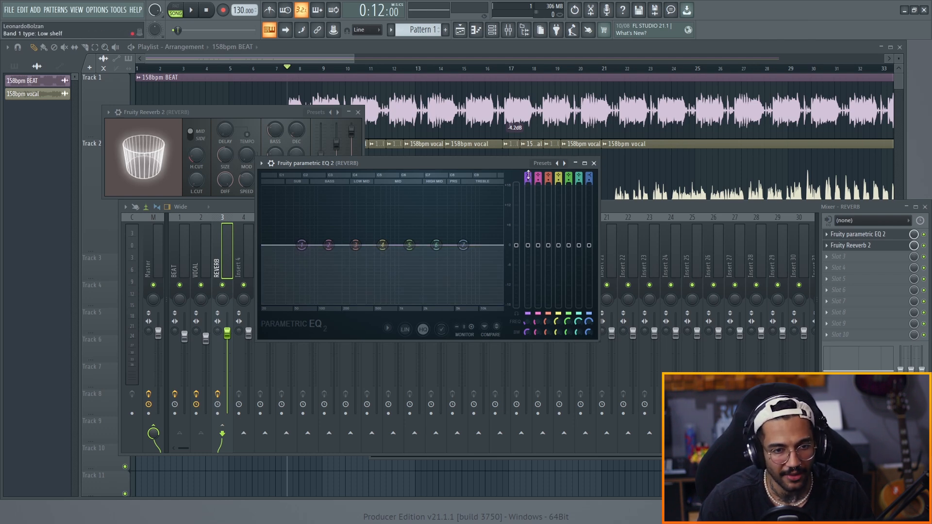
Change band 1 of the REVERB EQ to a high pass with its cutoff at about 166 Hz, checking it during playback
scroll(529, 176, "down", 3)
key("space")
left_click_drag(302, 244, 333, 244)
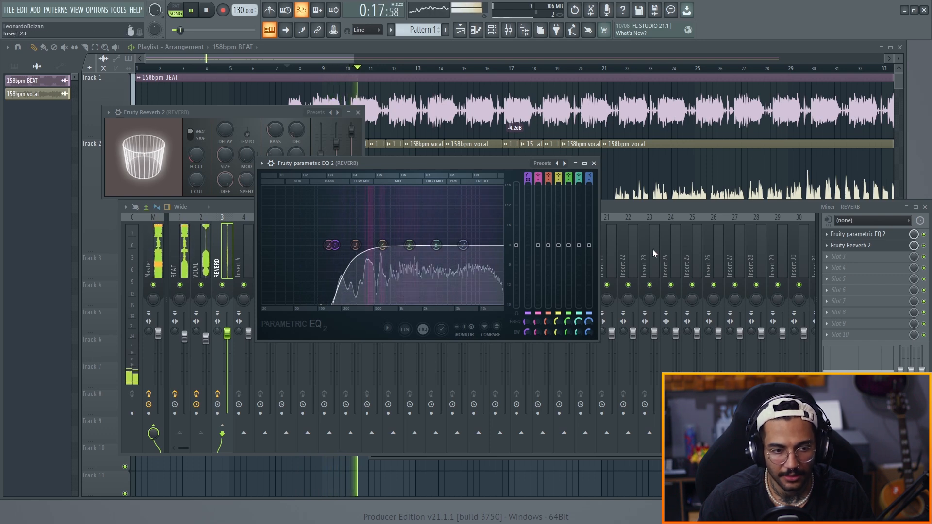
key("space")
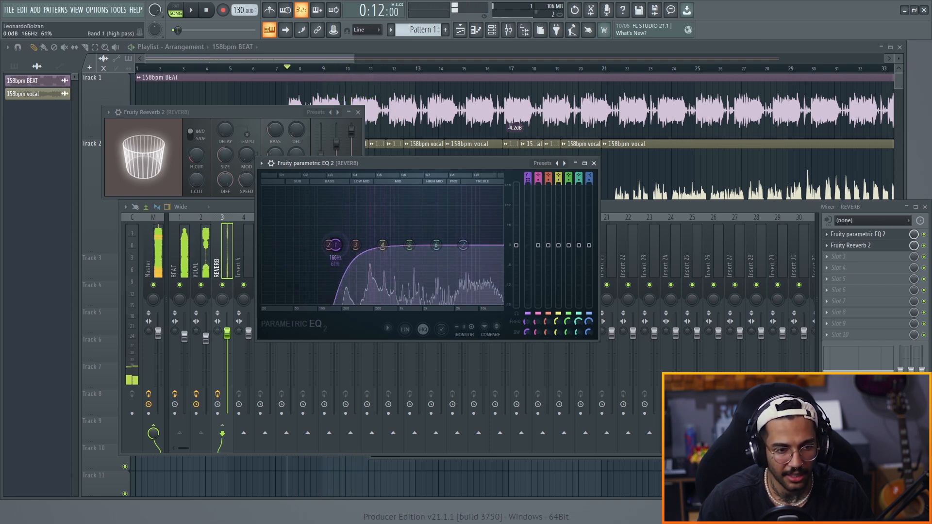
key("space")
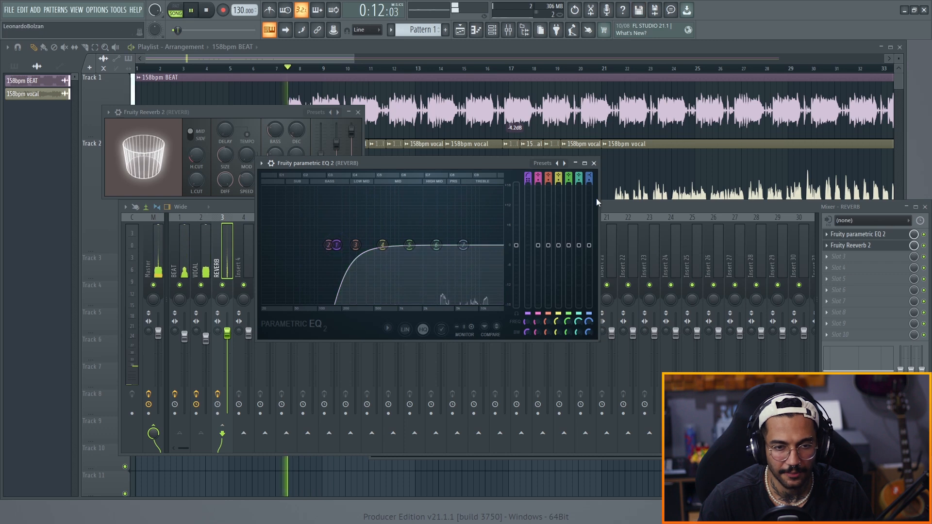
left_click(594, 163)
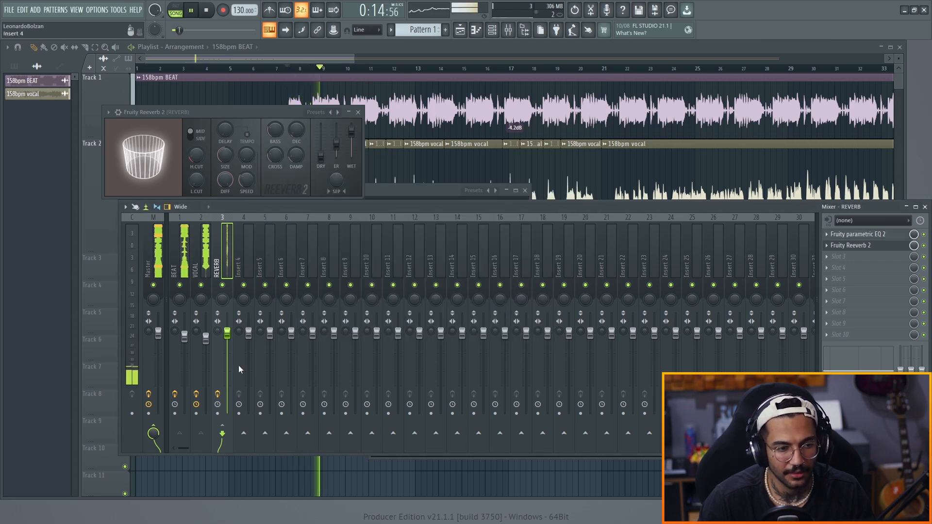
Review the routing and effect chains of the BEAT, REVERB, VOCAL and Master tracks
left_click(183, 364)
key("space")
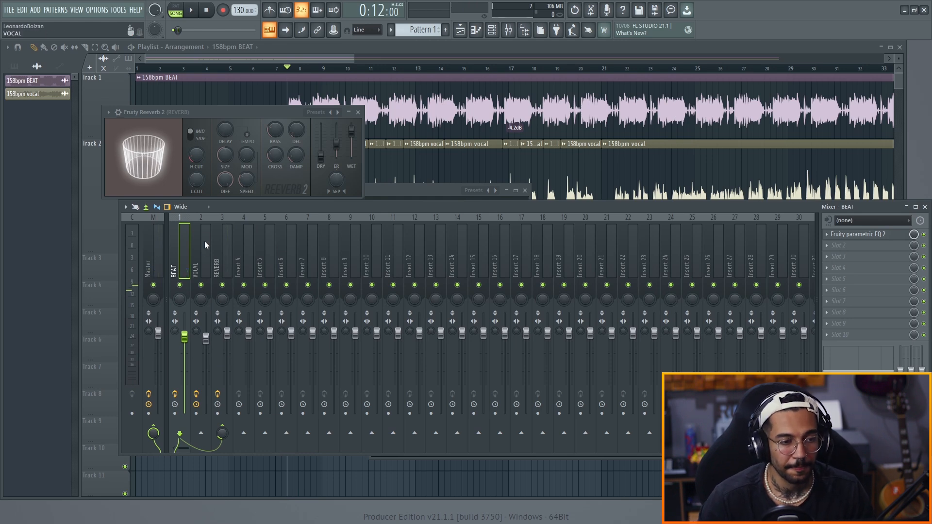
left_click(226, 257)
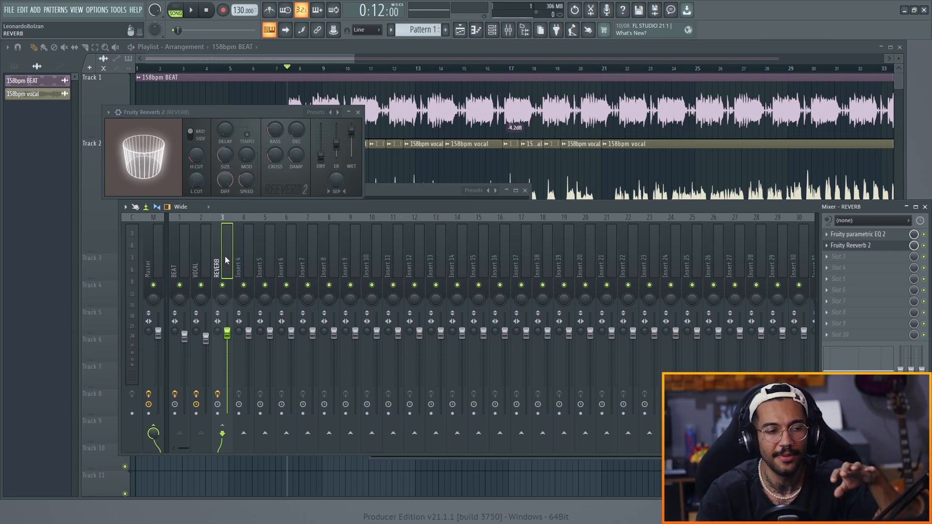
left_click(206, 257)
left_click(180, 261)
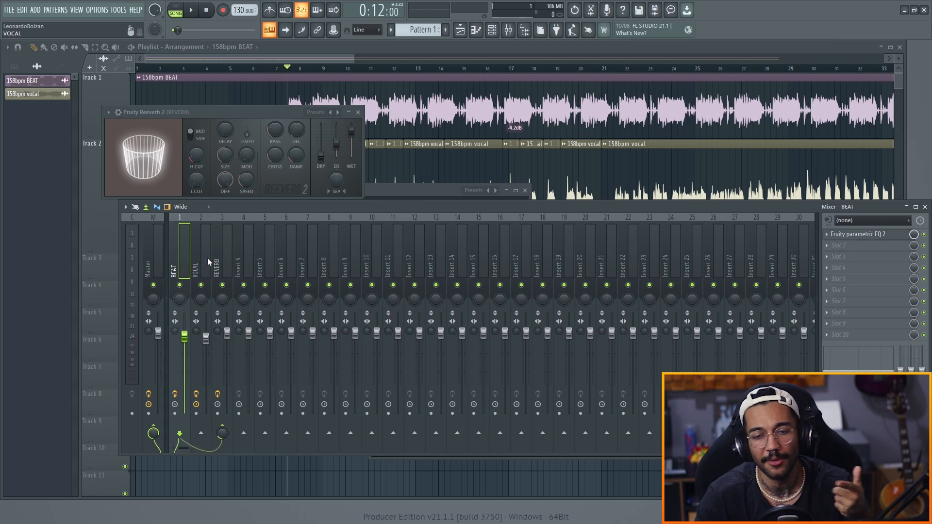
left_click(208, 259)
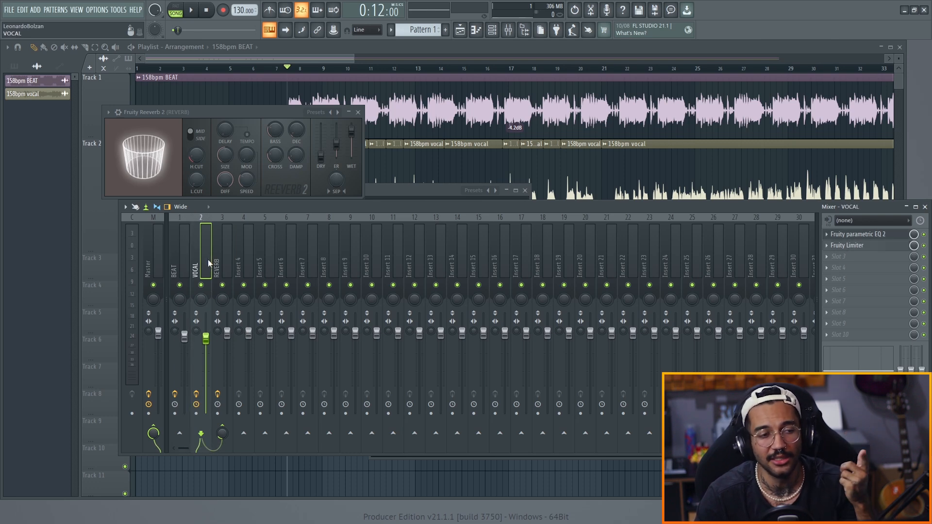
left_click(182, 267)
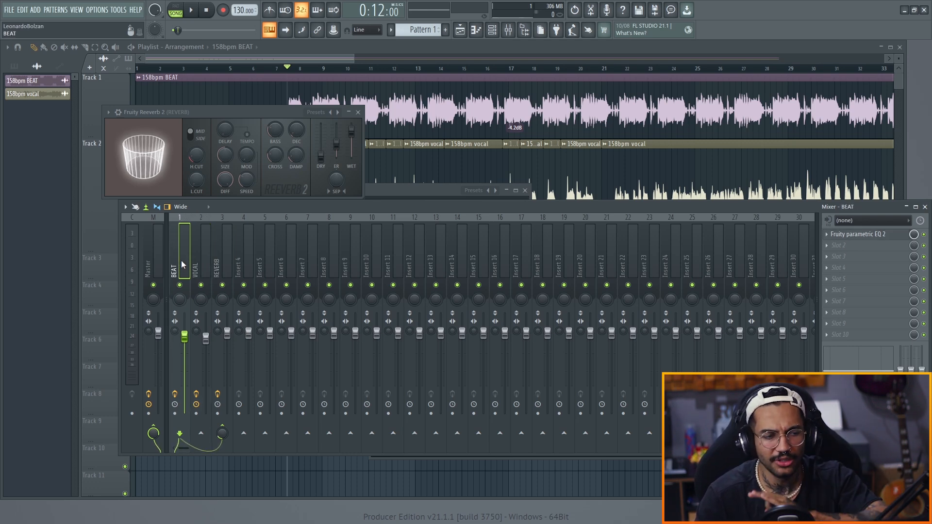
left_click(157, 257)
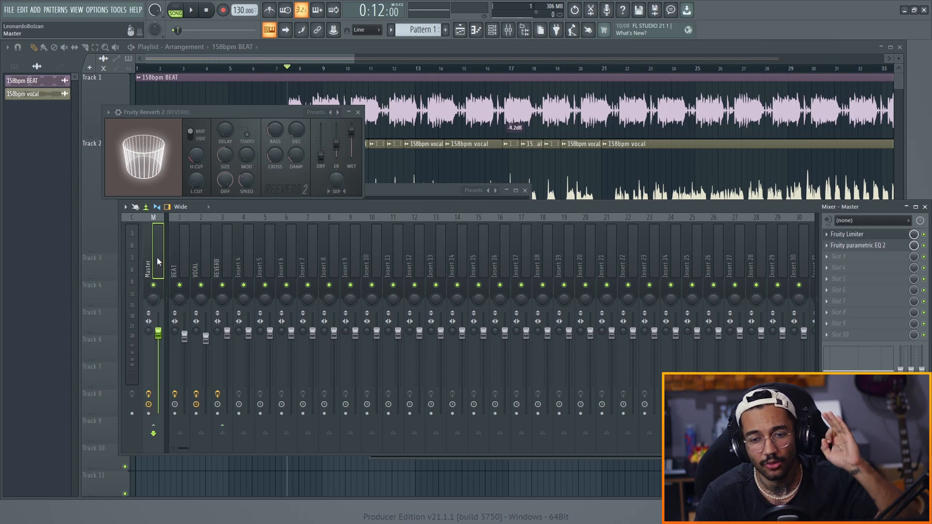